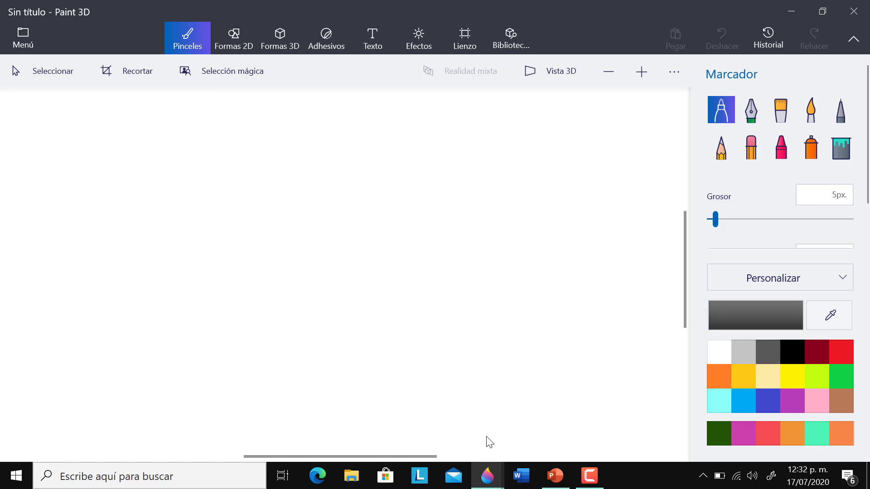
Set the Marker thickness to 3px and outline a bent upright piece hooked into an L-shaped base on the canvas.
key("Left")
key("Left")
key("Left")
key("Tab")
key("Tab")
key("Tab")
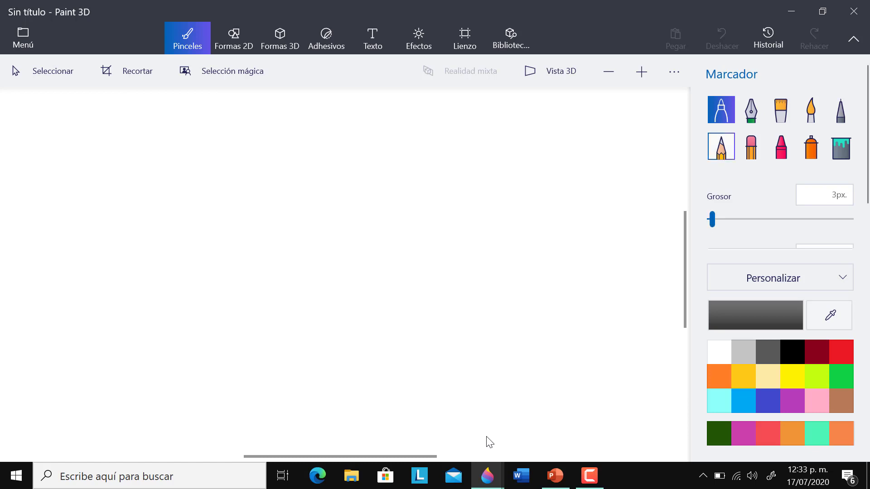
key("Tab")
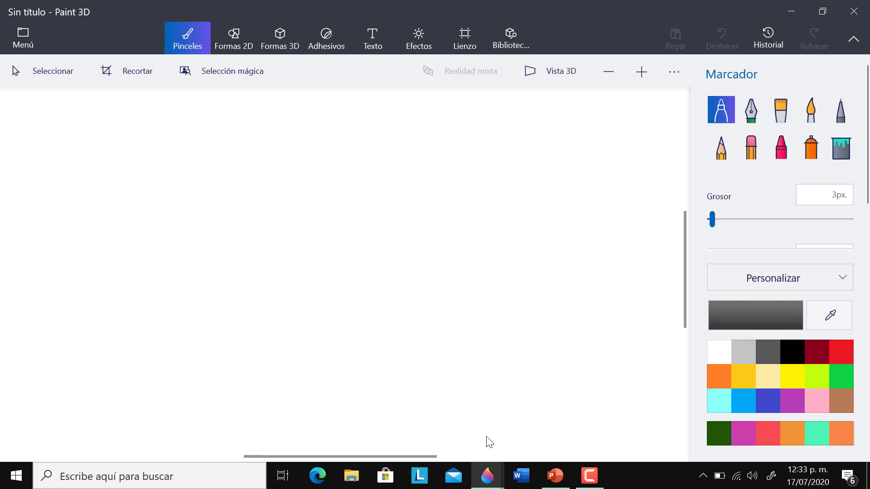
mouse_move(86, 225)
left_mouse_down()
mouse_move(32, 235)
mouse_move(32, 254)
mouse_move(102, 255)
mouse_move(99, 183)
mouse_move(86, 227)
mouse_move(44, 243)
mouse_move(39, 236)
mouse_move(34, 171)
mouse_move(65, 128)
mouse_move(59, 115)
mouse_move(18, 163)
mouse_move(37, 246)
left_mouse_up()
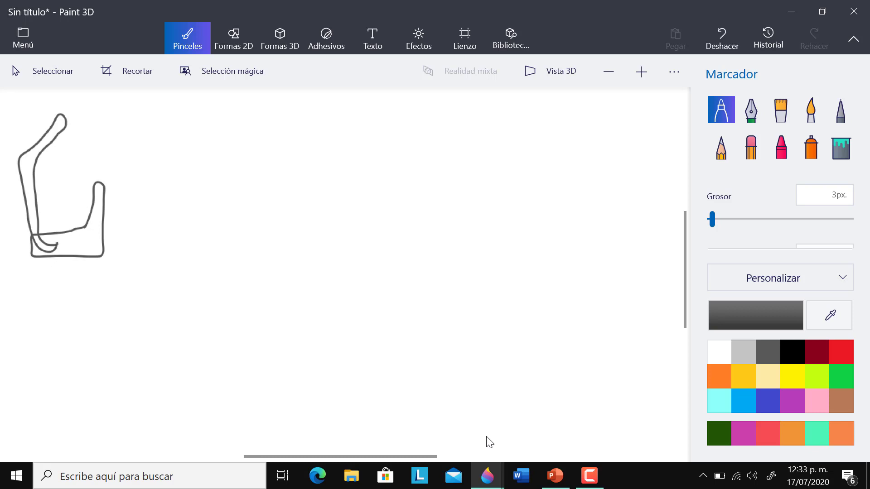
Fill the L-shaped base and the upright piece, including its lower hook, with indigo.
left_click(767, 401)
left_click(841, 147)
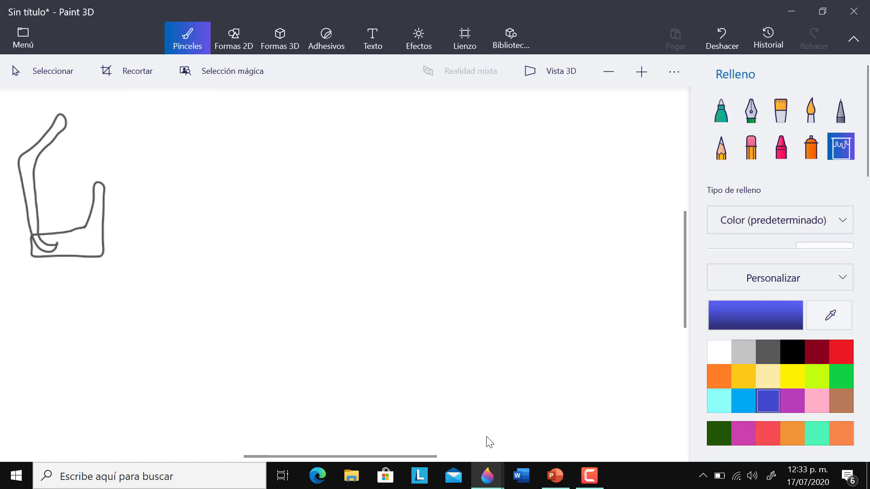
left_click(77, 242)
left_click(27, 181)
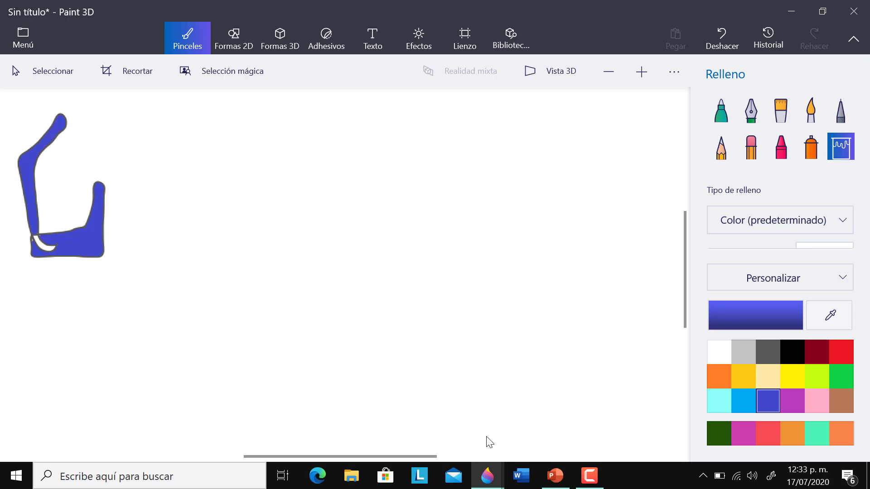
left_click(45, 244)
Recolour the bent upright piece and its lower hook with bright blue.
left_click(743, 401)
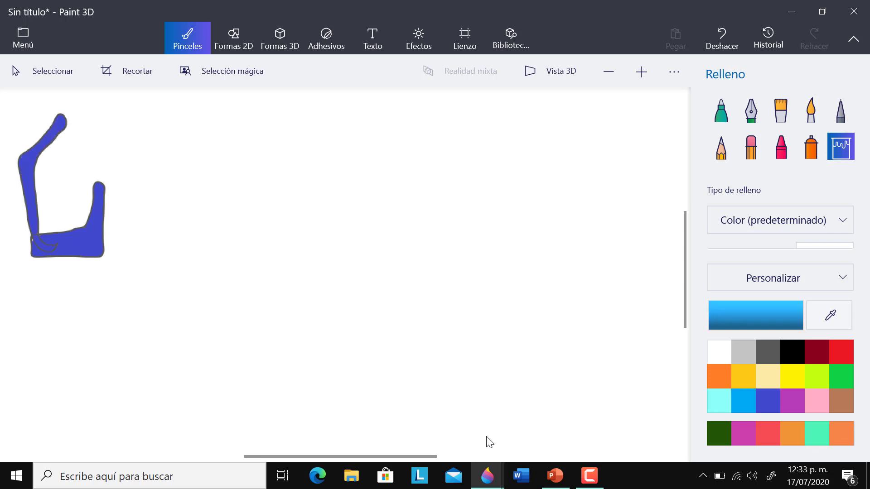
left_click(43, 245)
left_click(28, 181)
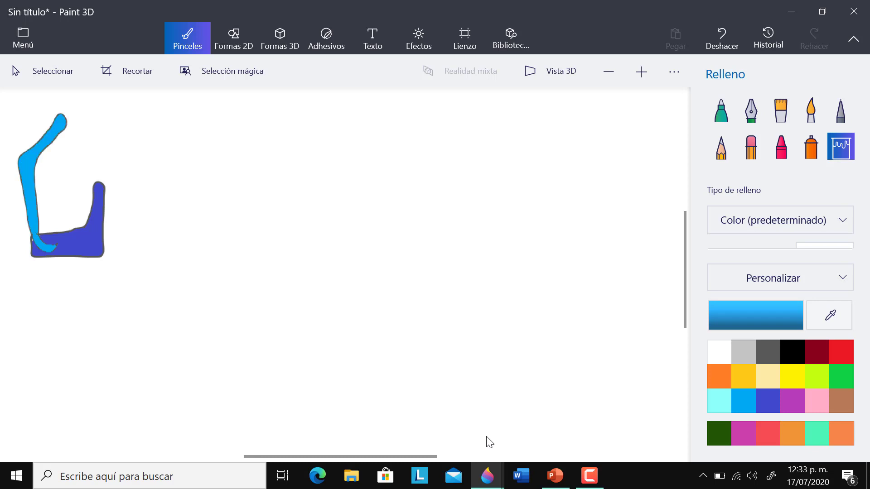
With the black Marker, label the upright T and the base C with pointer lines, and write A and P on either side.
left_click(792, 352)
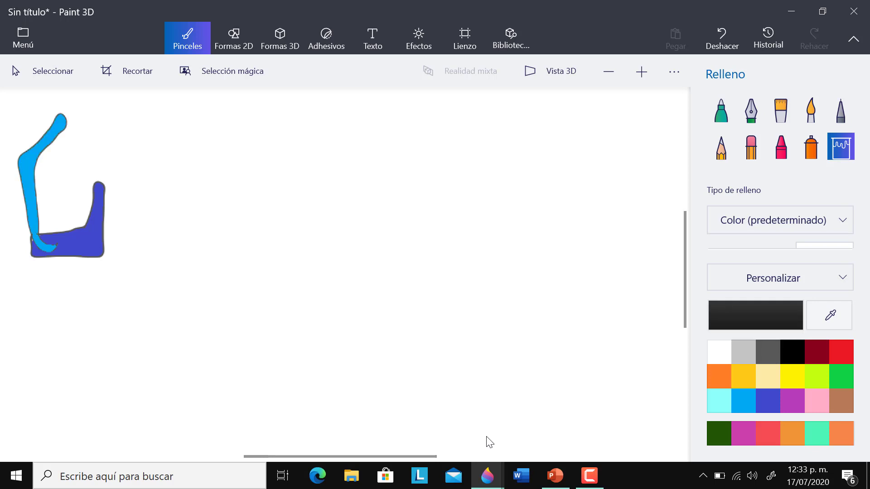
left_click(721, 109)
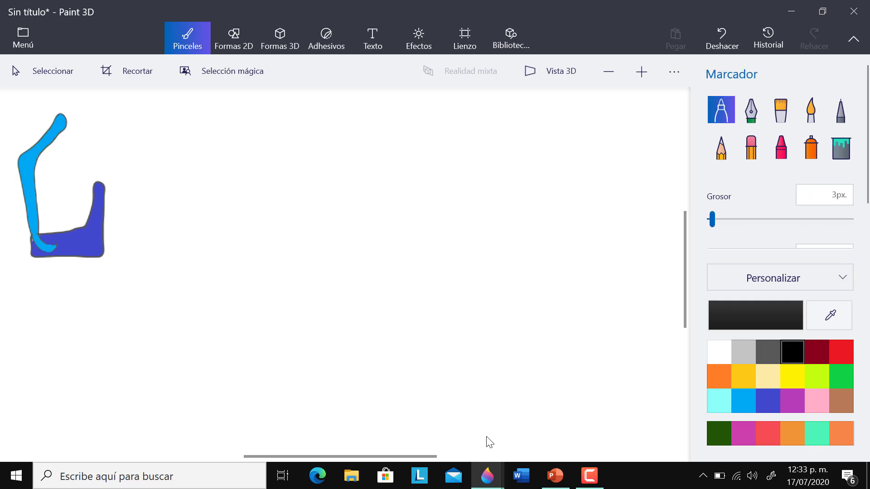
left_click_drag(36, 157, 30, 105)
left_click_drag(74, 249, 69, 284)
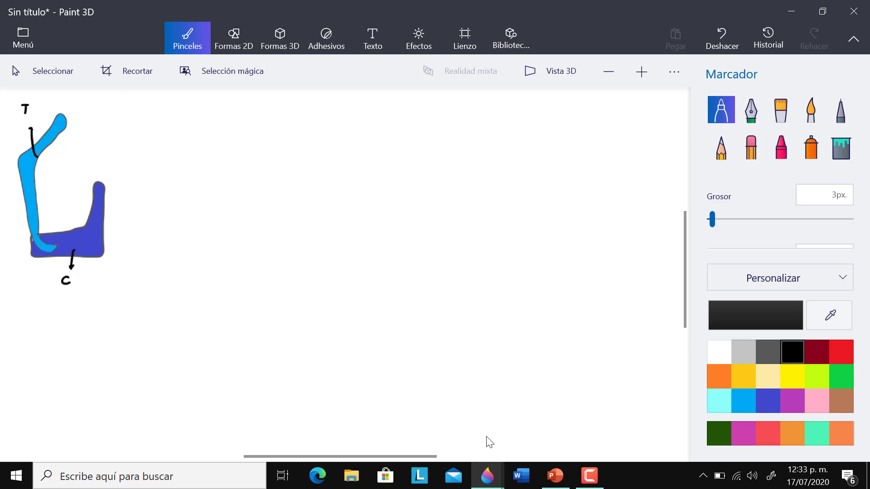
left_click_drag(7, 210, 12, 207)
left_click_drag(121, 209, 120, 219)
Handwrite the heading "EPIGLOTIS" in black in the empty area beside the cartilage diagram.
left_click_drag(303, 96, 309, 106)
mouse_move(314, 96)
left_mouse_down()
mouse_move(314, 108)
mouse_move(336, 106)
left_mouse_up()
mouse_move(342, 96)
left_mouse_down()
mouse_move(336, 105)
mouse_move(358, 101)
left_mouse_up()
left_click(721, 38)
left_click(721, 38)
mouse_move(362, 107)
left_mouse_down()
mouse_move(364, 97)
mouse_move(375, 110)
left_mouse_up()
left_click(389, 105)
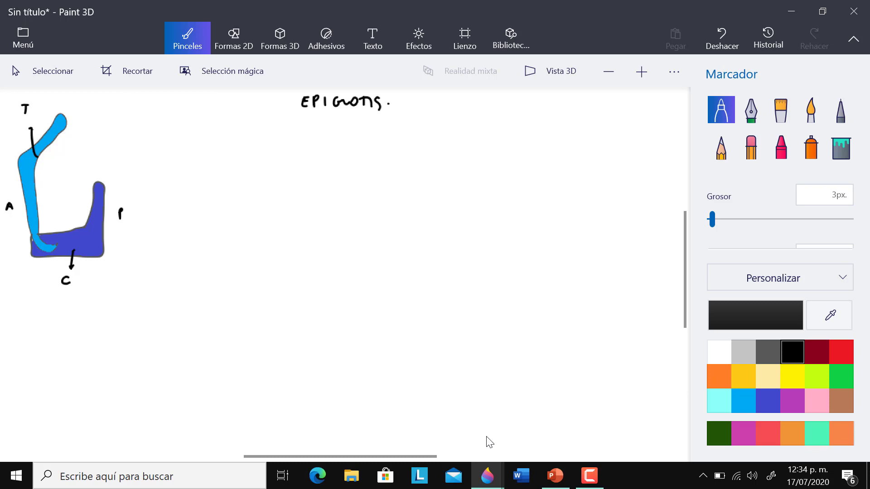
mouse_move(333, 201)
left_mouse_down()
mouse_move(314, 149)
mouse_move(335, 119)
left_mouse_up()
left_click(721, 38)
mouse_move(333, 233)
left_mouse_down()
mouse_move(316, 162)
mouse_move(338, 121)
left_mouse_up()
left_click(721, 39)
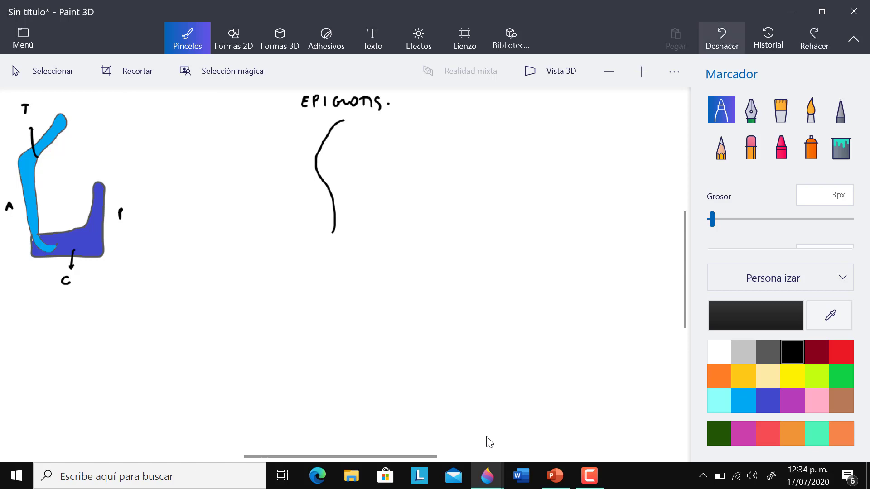
Draw a black epiglottis outline with a rounded head and narrow stem beneath its heading, adding an upper rim curve and dots inside.
mouse_move(384, 154)
left_mouse_down()
mouse_move(349, 123)
mouse_move(313, 147)
mouse_move(307, 169)
mouse_move(333, 248)
mouse_move(335, 286)
mouse_move(347, 270)
mouse_move(353, 216)
mouse_move(385, 157)
left_mouse_up()
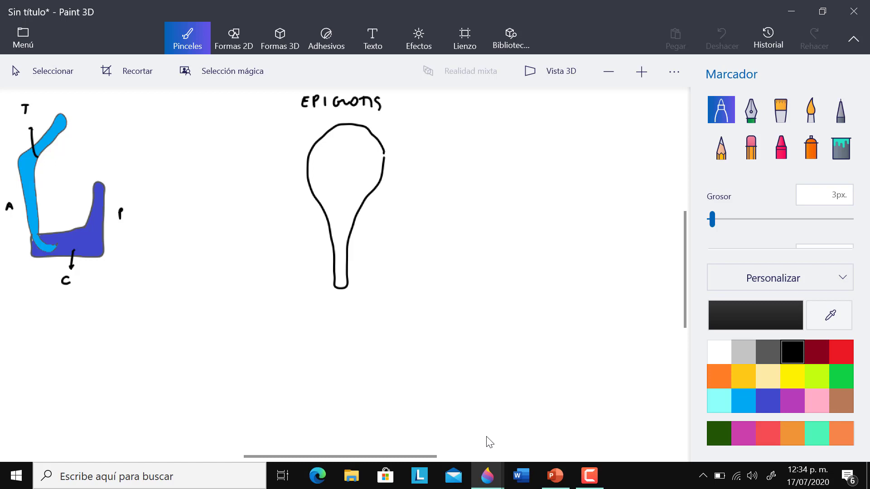
mouse_move(328, 135)
left_mouse_down()
mouse_move(370, 132)
mouse_move(325, 136)
left_mouse_up()
left_click(363, 155)
left_click(368, 169)
Fill the epiglottis body and its upper rim area with green.
left_click(841, 376)
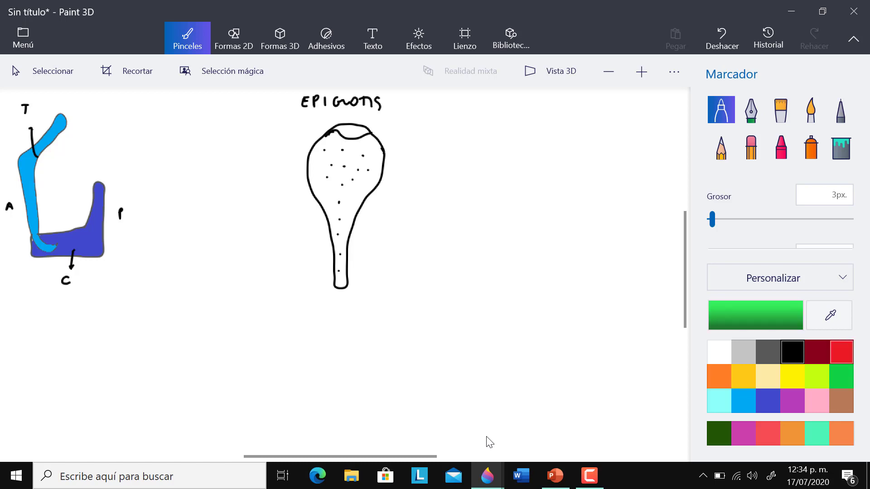
left_click(840, 147)
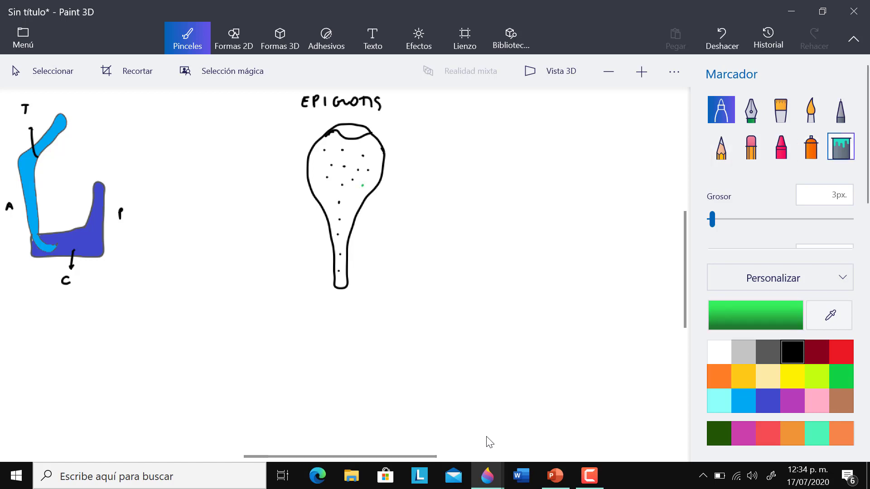
left_click(351, 132)
left_click(363, 185)
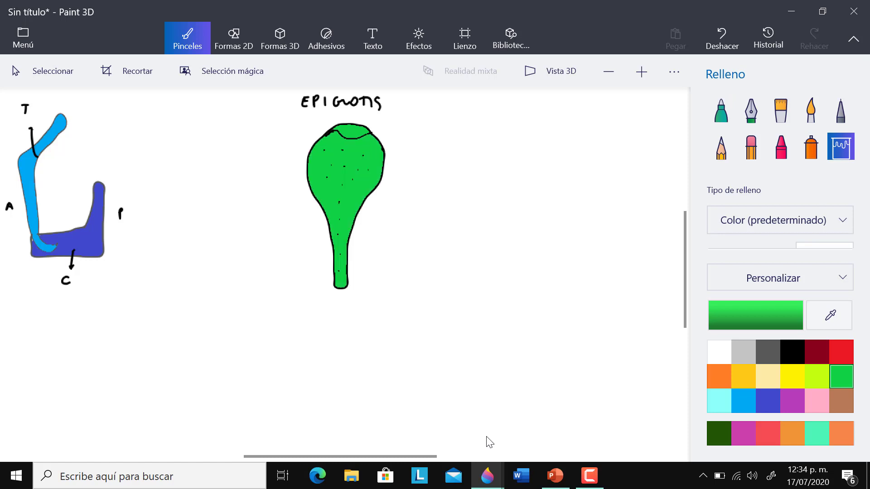
Add the epiglottis to the blue diagram with the black Marker, dashing its hidden upper part and labelling it E with an arrow.
left_click(793, 352)
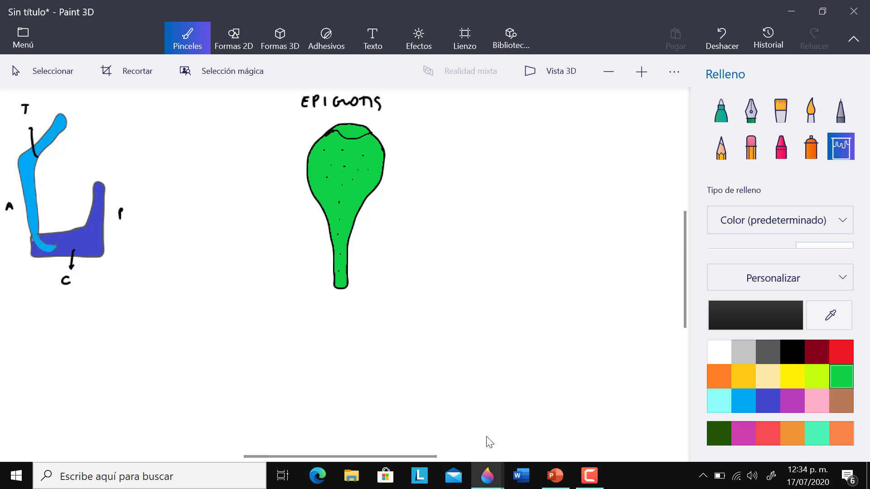
left_click(720, 109)
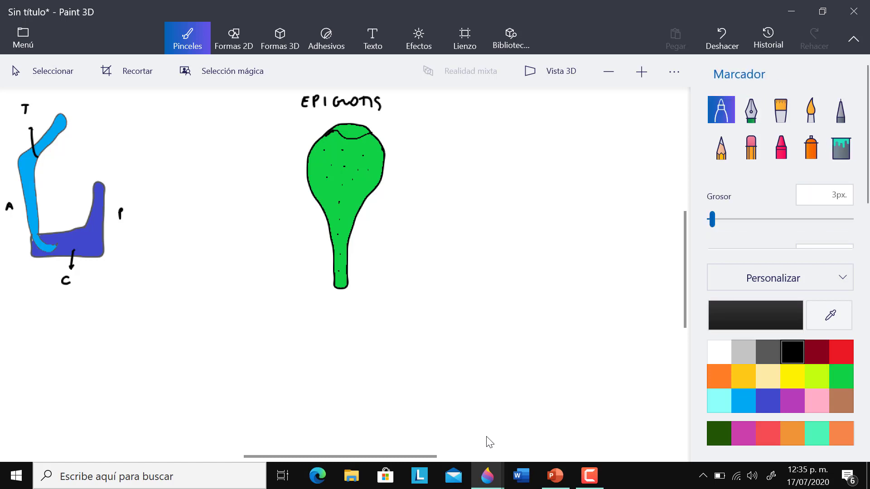
left_click_drag(36, 192, 53, 146)
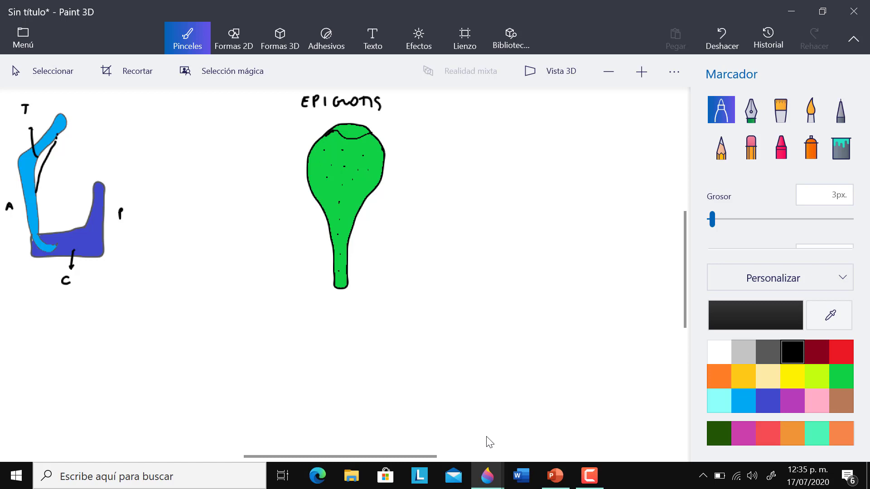
mouse_move(59, 131)
left_mouse_down()
mouse_move(51, 118)
mouse_move(54, 140)
mouse_move(35, 186)
left_mouse_up()
left_click_drag(51, 150, 93, 134)
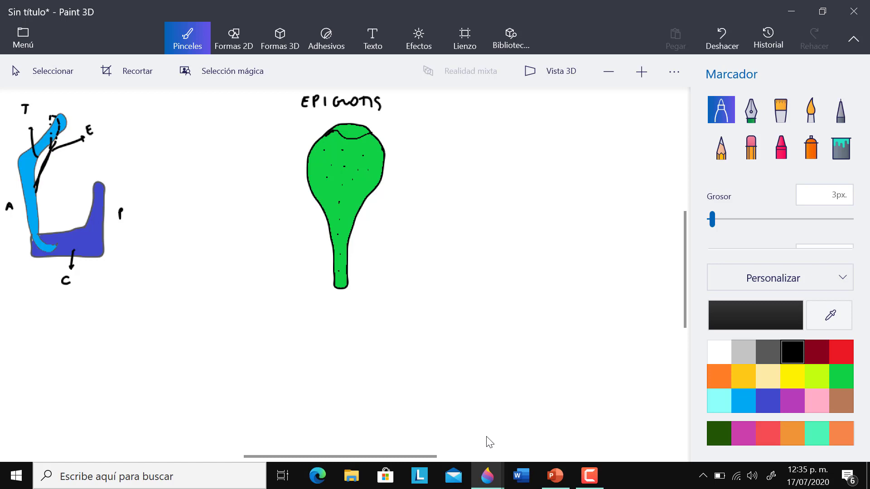
Draw a thin curved side profile of the epiglottis beside the front view and fill it with green.
mouse_move(439, 282)
left_mouse_down()
mouse_move(442, 175)
mouse_move(422, 144)
mouse_move(452, 168)
mouse_move(454, 198)
mouse_move(433, 249)
mouse_move(437, 282)
left_mouse_up()
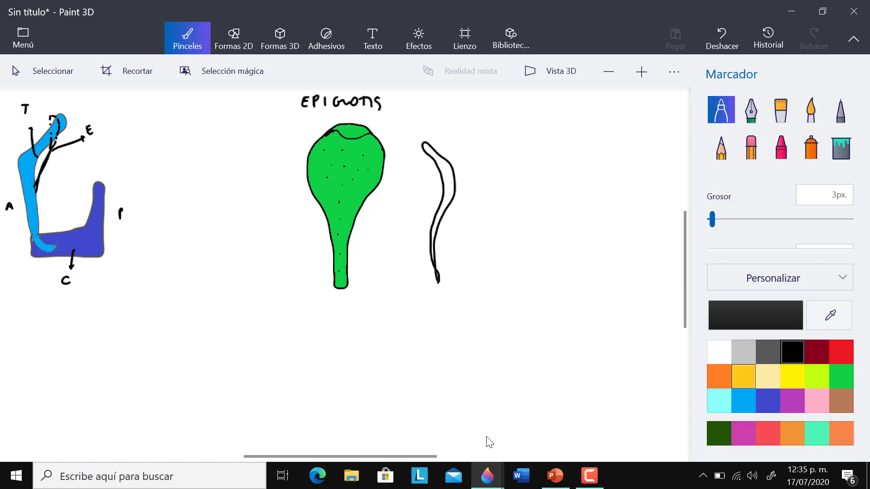
left_click(841, 377)
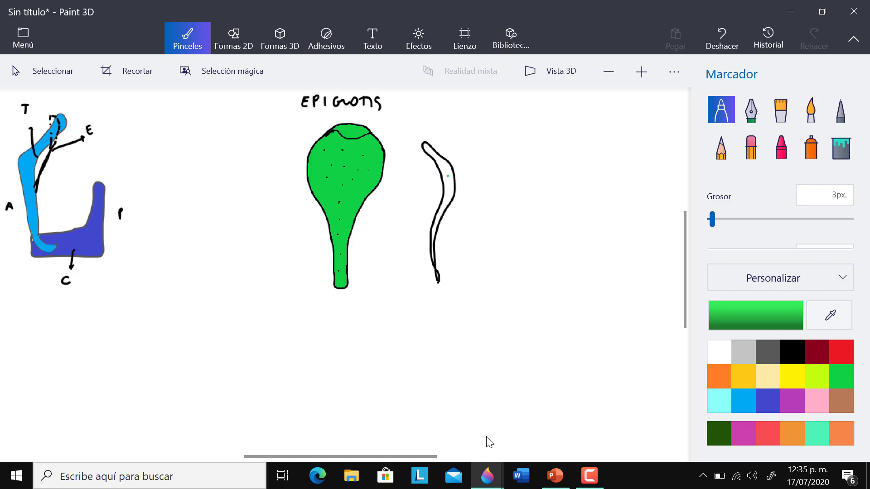
left_click(841, 146)
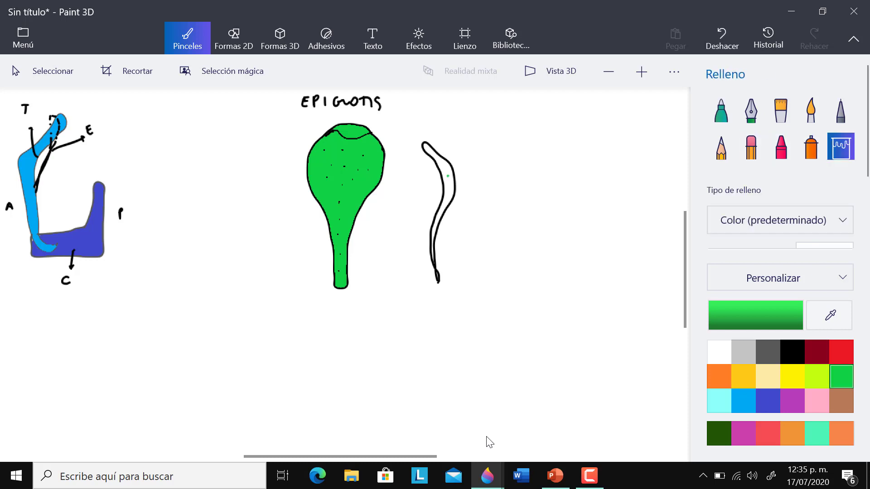
left_click(447, 176)
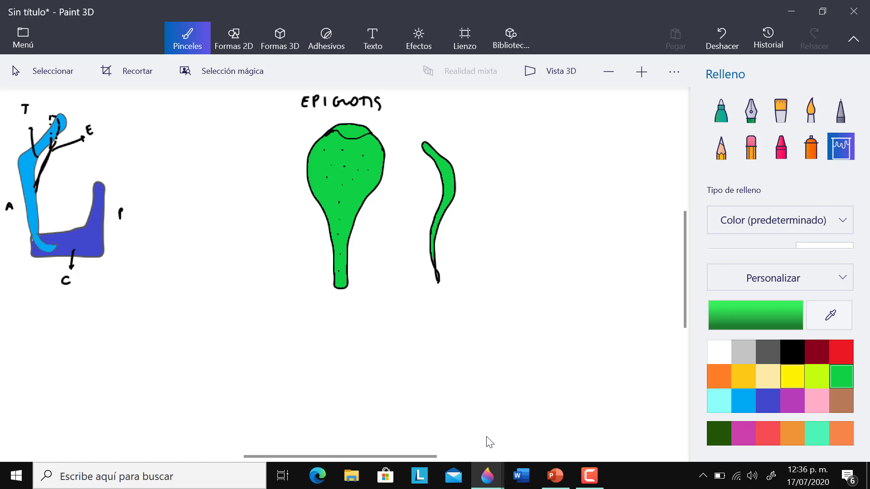
Circle the profile's lower tip in yellow with the Marker and label it "TIROIDES." in black with an arrow.
left_click(792, 376)
left_click(721, 109)
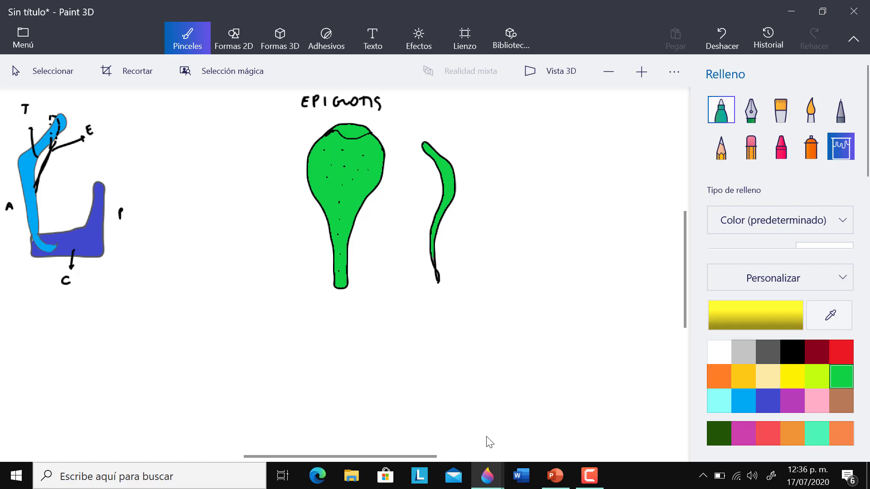
mouse_move(425, 263)
left_mouse_down()
mouse_move(424, 284)
mouse_move(449, 282)
mouse_move(448, 259)
left_mouse_up()
left_click(792, 352)
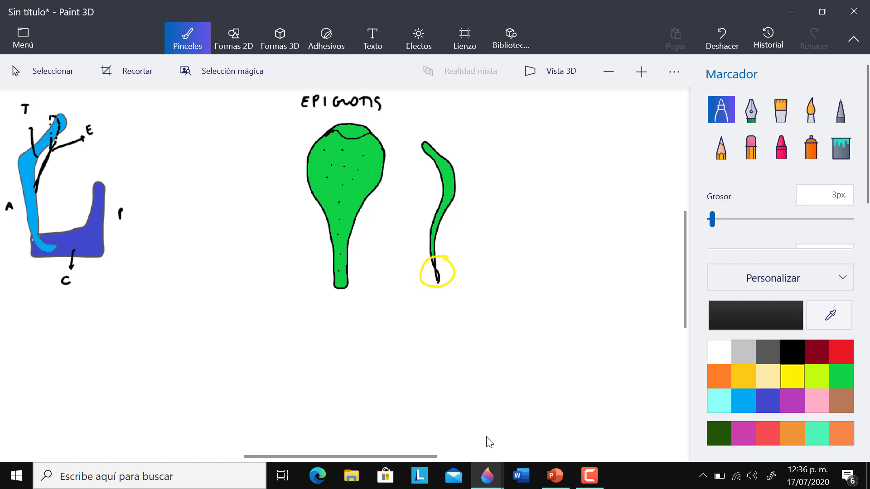
mouse_move(441, 263)
left_mouse_down()
mouse_move(459, 240)
mouse_move(474, 230)
mouse_move(475, 237)
left_mouse_up()
left_click_drag(480, 229, 479, 237)
left_click_drag(479, 229, 487, 237)
left_click_drag(491, 229, 517, 236)
left_click(525, 232)
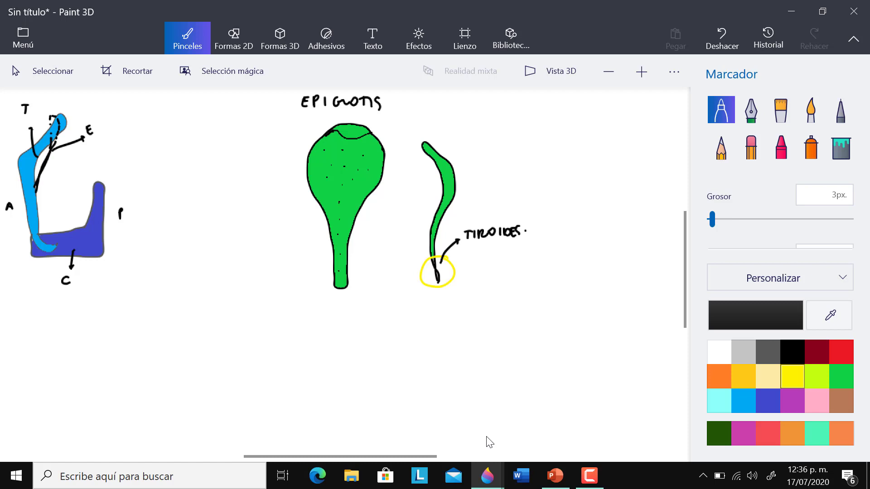
Mark where the epiglottis attaches to the upright blue cartilage with a short yellow stroke.
left_click(793, 376)
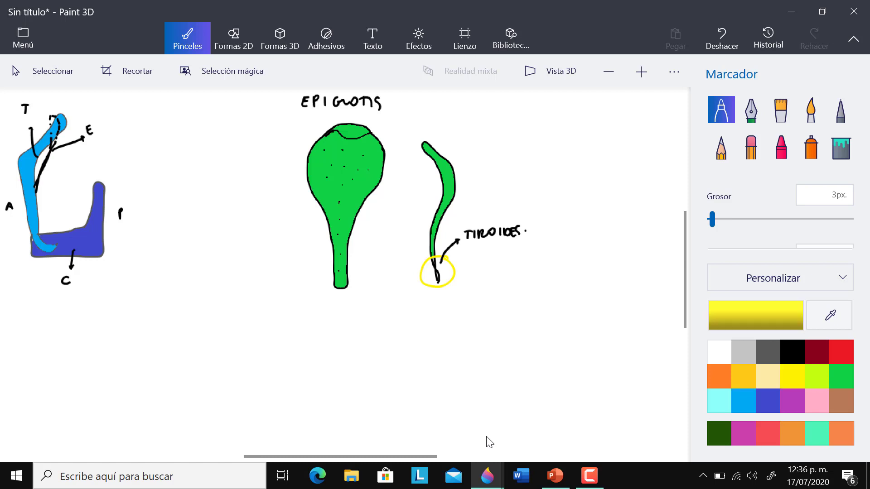
left_click_drag(38, 179, 37, 199)
Handwrite the heading "ARITENOIDES" in black in the empty area beyond the epiglottis drawings.
left_click(793, 352)
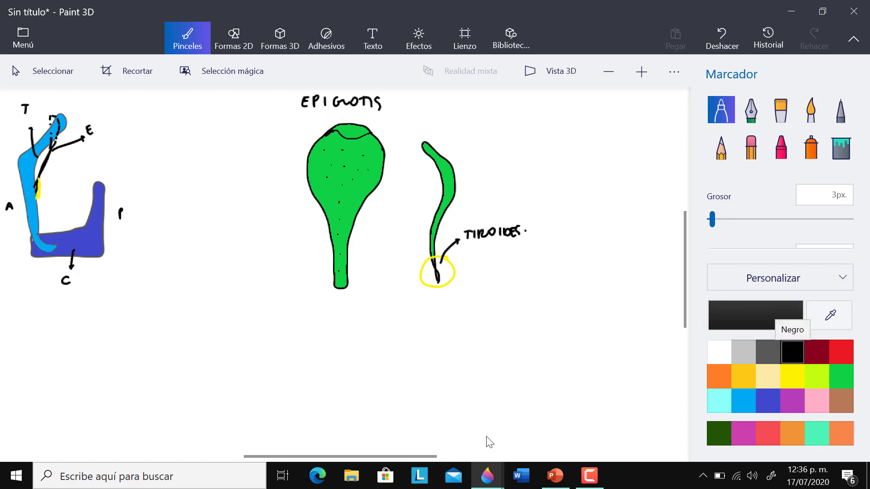
scroll(489, 441, "right", 5)
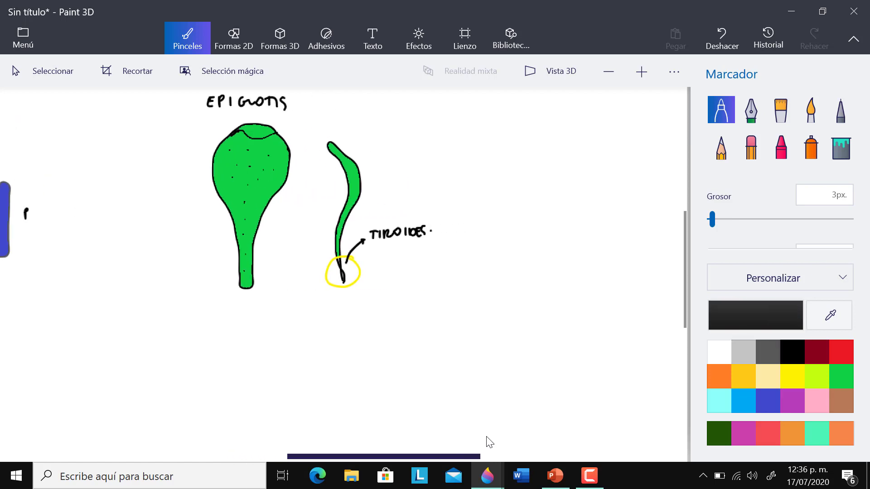
left_click_drag(484, 103, 492, 100)
left_click_drag(498, 95, 507, 103)
mouse_move(512, 95)
left_mouse_down()
mouse_move(522, 104)
mouse_move(540, 95)
left_mouse_up()
left_click_drag(545, 95, 546, 94)
mouse_move(558, 96)
left_mouse_down()
mouse_move(559, 106)
mouse_move(570, 104)
left_mouse_up()
left_click_drag(566, 96, 571, 95)
left_click_drag(565, 100, 570, 104)
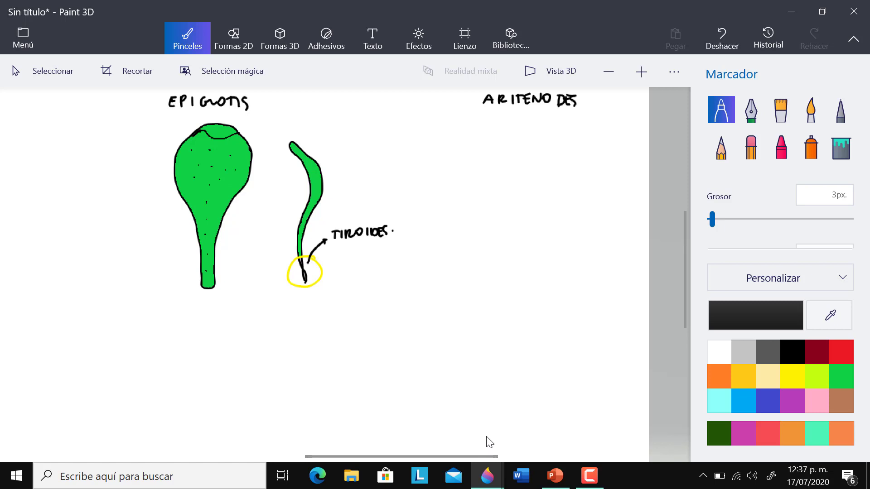
Handwrite "POST. LATERALES." on two lines below the arytenoid heading.
mouse_move(485, 112)
left_mouse_down()
mouse_move(485, 125)
mouse_move(498, 116)
mouse_move(513, 123)
mouse_move(497, 139)
left_mouse_up()
mouse_move(496, 138)
left_mouse_down()
mouse_move(499, 128)
mouse_move(504, 139)
mouse_move(518, 130)
left_mouse_up()
mouse_move(514, 131)
left_mouse_down()
mouse_move(514, 142)
mouse_move(556, 140)
left_mouse_up()
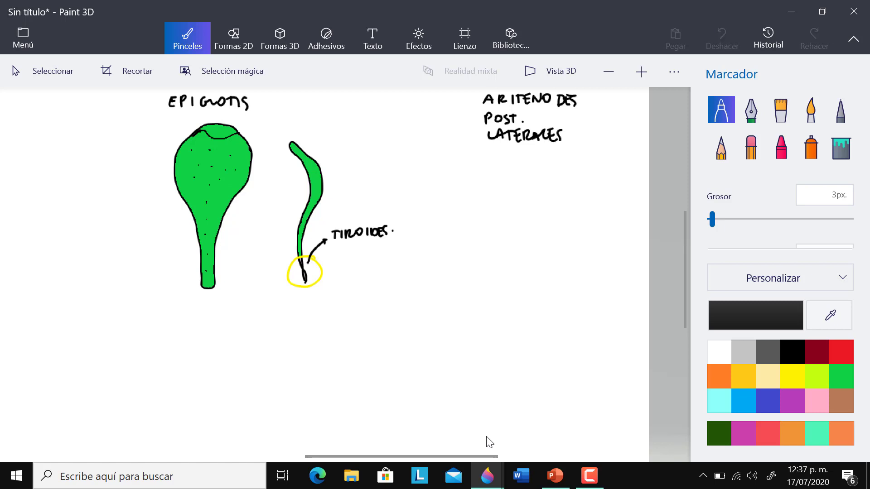
left_click(564, 140)
Draw a black pyramid below the arytenoid notes, with a visible base face and a dashed inner edge to its apex.
mouse_move(513, 248)
left_mouse_down()
mouse_move(514, 188)
mouse_move(527, 182)
mouse_move(584, 212)
mouse_move(576, 229)
mouse_move(517, 245)
mouse_move(544, 216)
mouse_move(579, 217)
left_mouse_up()
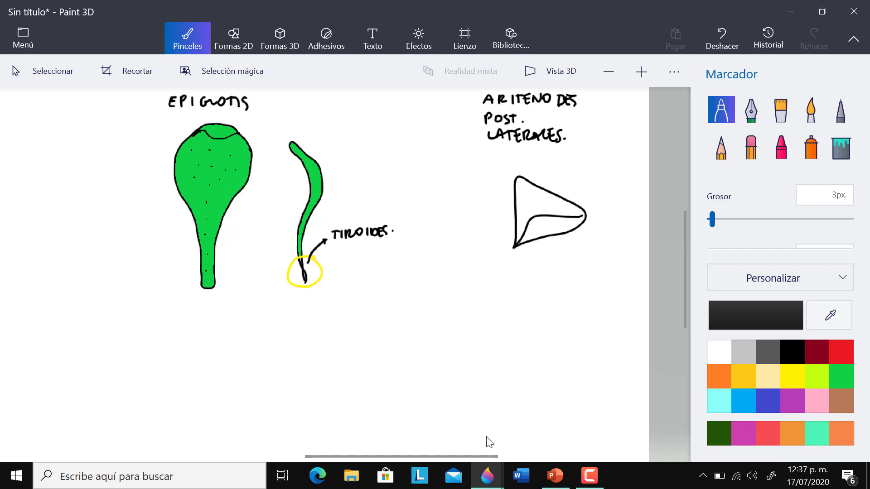
left_click_drag(518, 180, 530, 210)
left_click_drag(530, 212, 532, 214)
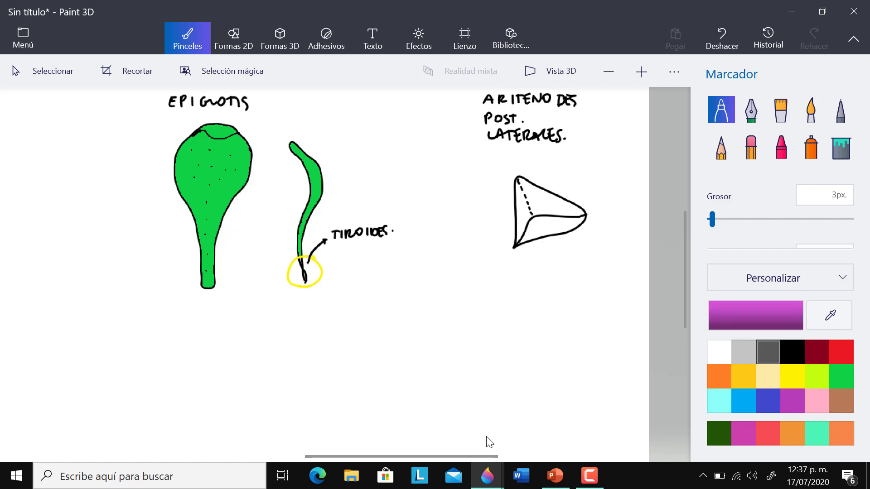
Fill the base face of the arytenoid pyramid with purple.
left_click(792, 401)
left_click(841, 146)
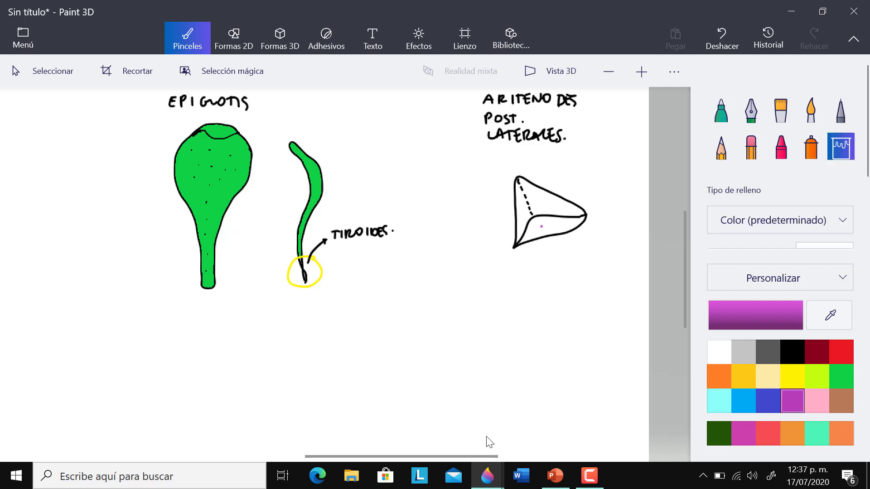
left_click(541, 226)
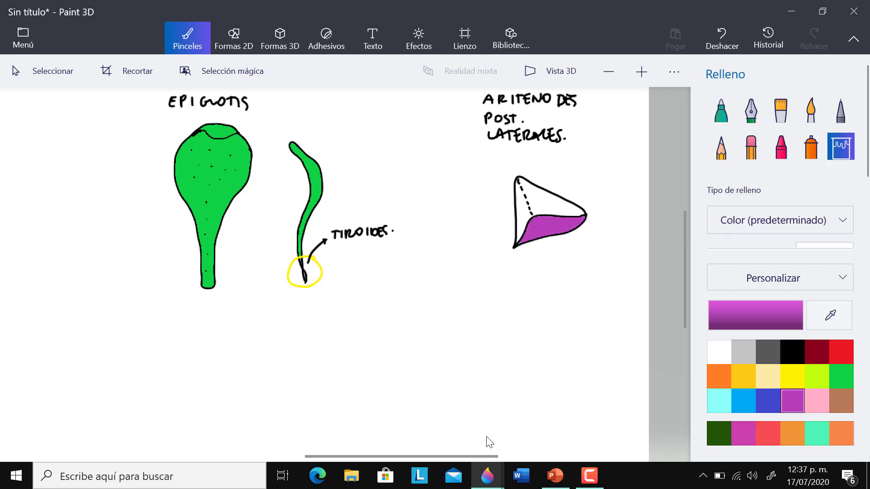
Draw a black arrow down from the purple base and handwrite the label "BASE CONCAVA" beneath it.
left_click(792, 352)
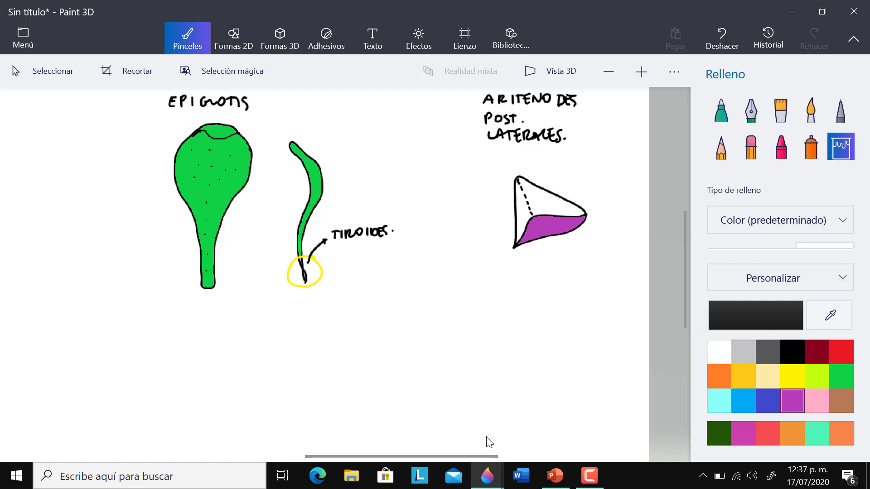
left_click(720, 110)
mouse_move(546, 230)
left_mouse_down()
mouse_move(539, 254)
mouse_move(516, 275)
mouse_move(530, 273)
left_mouse_up()
mouse_move(538, 267)
left_mouse_down()
mouse_move(532, 277)
mouse_move(540, 276)
left_mouse_up()
left_click_drag(539, 267, 543, 271)
left_click_drag(540, 276, 561, 275)
left_click_drag(565, 269, 565, 268)
left_click_drag(572, 275, 588, 273)
mouse_move(590, 274)
left_mouse_down()
mouse_move(594, 265)
mouse_move(597, 274)
left_mouse_up()
mouse_move(590, 271)
left_mouse_down()
mouse_move(611, 263)
mouse_move(616, 272)
left_mouse_up()
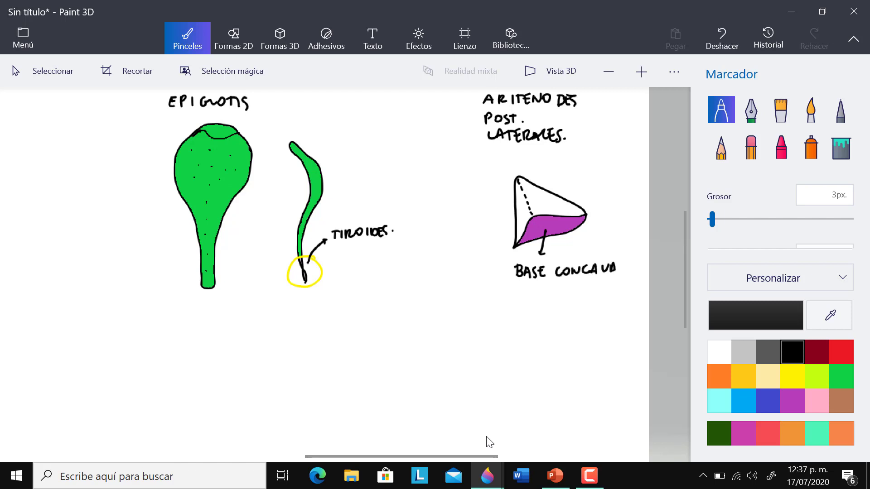
Add a small arrow below "BASE CONCAVA" and handwrite "CRICOIDES." with "(PLACA)" underneath.
mouse_move(550, 284)
left_mouse_down()
mouse_move(542, 308)
mouse_move(551, 302)
left_mouse_up()
mouse_move(555, 300)
left_mouse_down()
mouse_move(555, 308)
mouse_move(577, 302)
mouse_move(570, 299)
left_mouse_up()
left_click_drag(581, 298, 586, 307)
mouse_move(586, 298)
left_mouse_down()
mouse_move(586, 307)
mouse_move(600, 307)
mouse_move(550, 331)
mouse_move(563, 321)
mouse_move(580, 330)
left_mouse_up()
left_click(612, 302)
left_click_drag(587, 323, 598, 341)
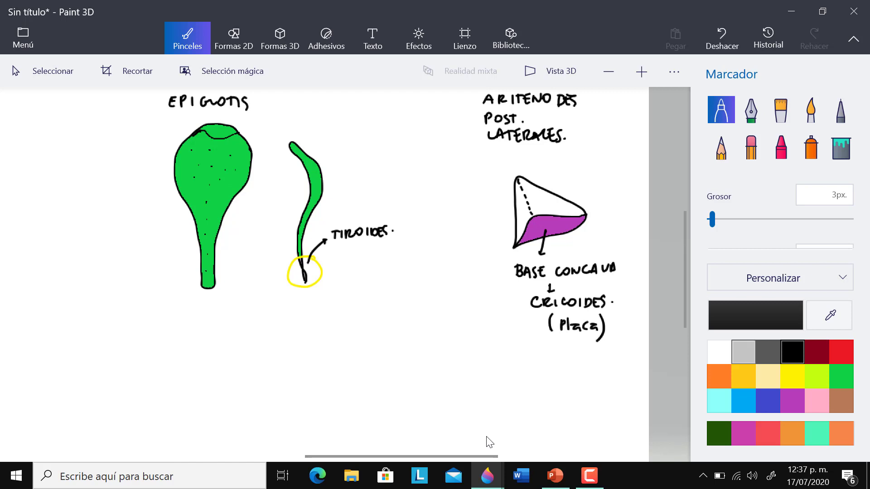
Fill the area of the pyramid above the purple base with yellow.
left_click(767, 352)
left_click(792, 377)
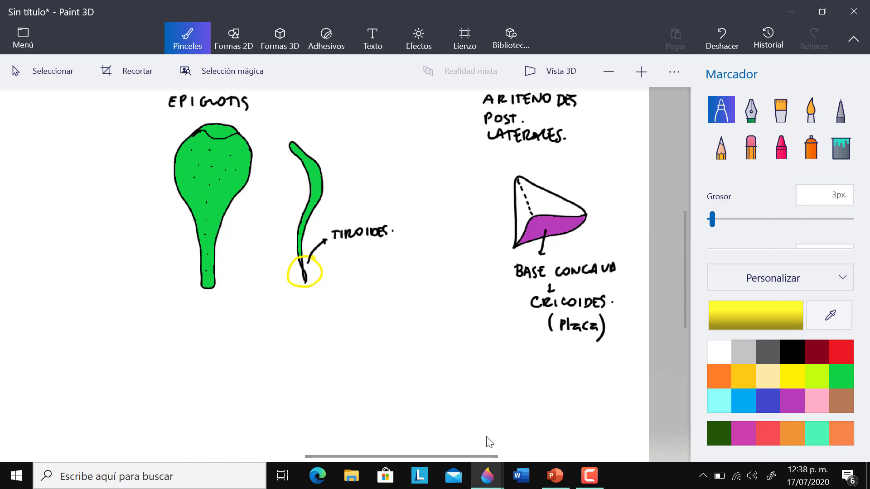
left_click(841, 148)
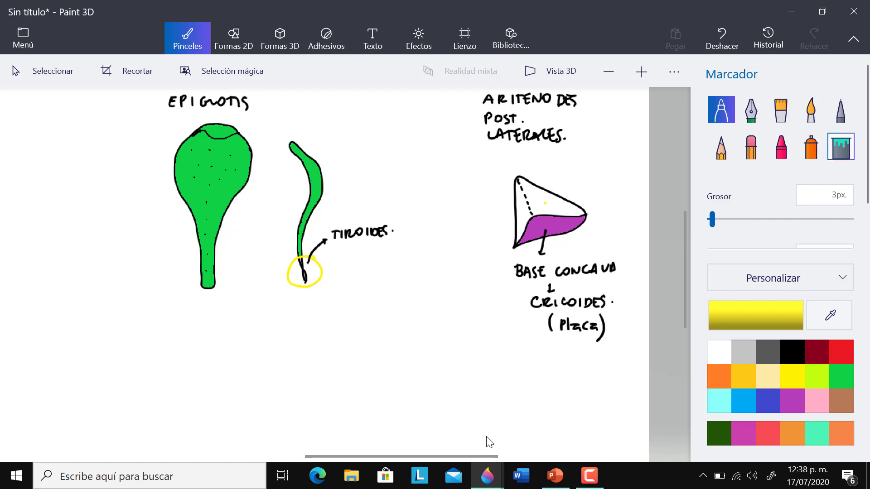
left_click(546, 201)
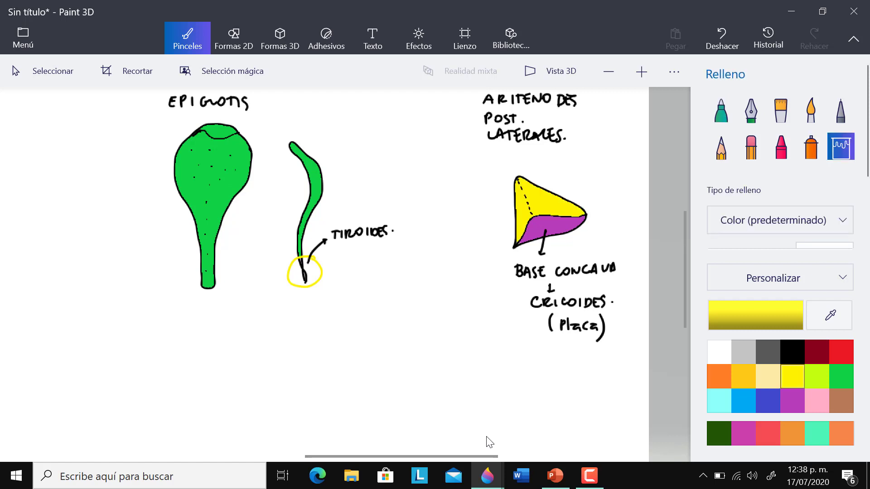
Retrace the pyramid's dashed inner edge as a solid black line up to the apex.
left_click(792, 352)
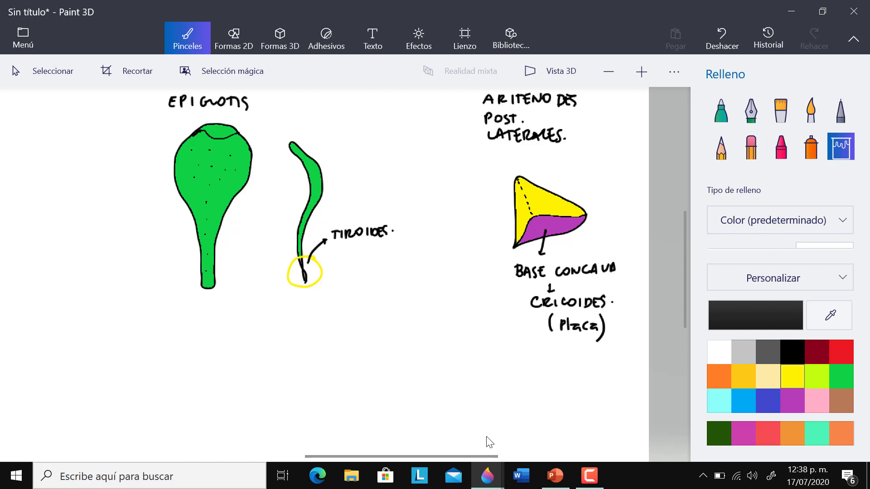
left_click(721, 110)
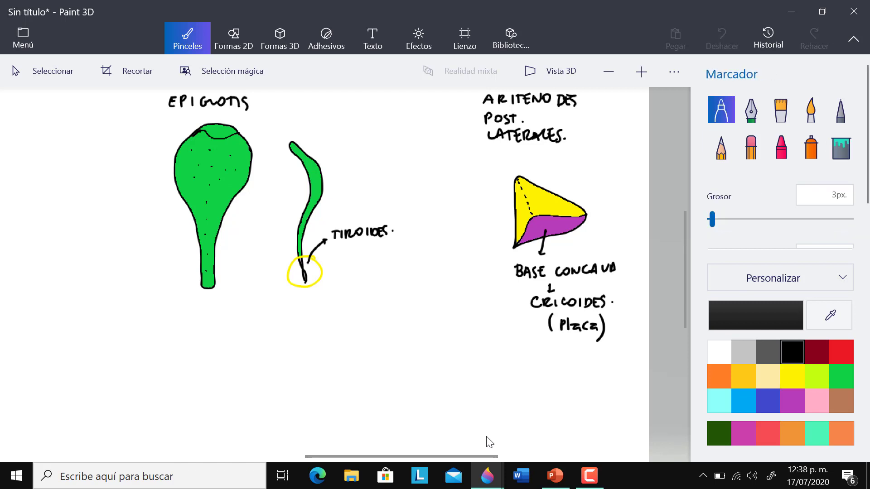
left_click_drag(516, 175, 530, 209)
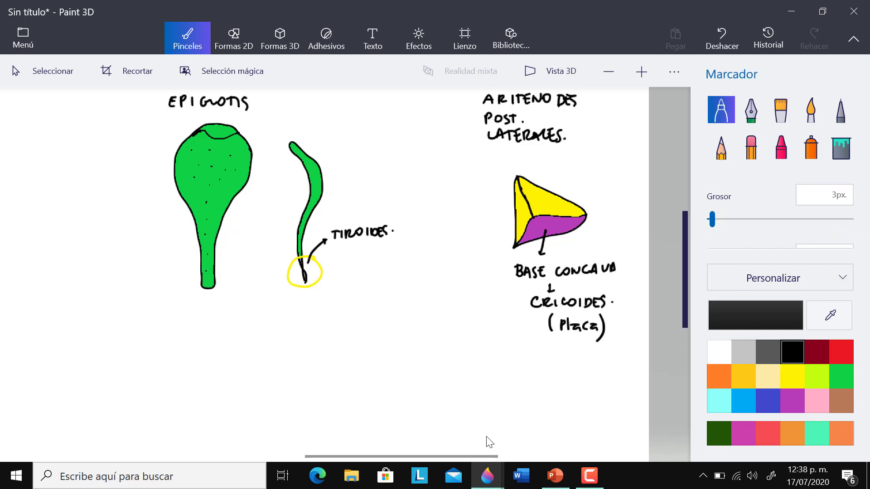
Fill the narrow face between the inner edge and the pyramid's vertical side with green.
left_click(841, 376)
left_click(521, 219)
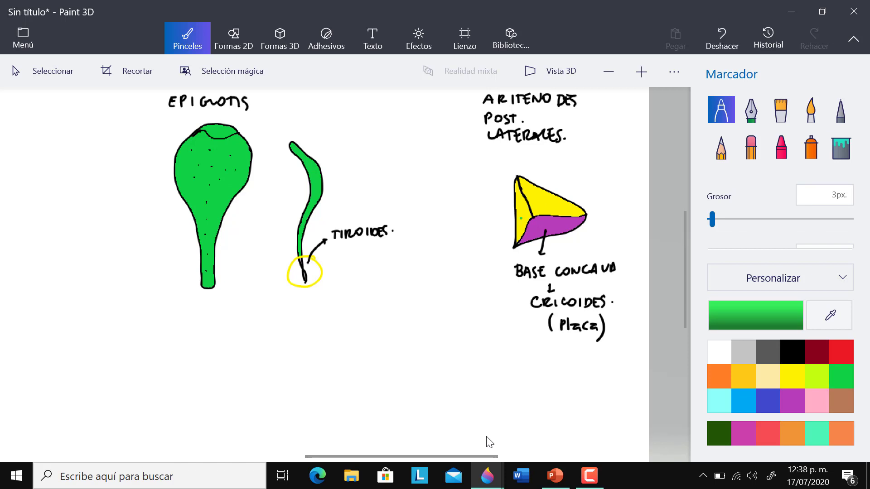
left_click(841, 146)
left_click(521, 218)
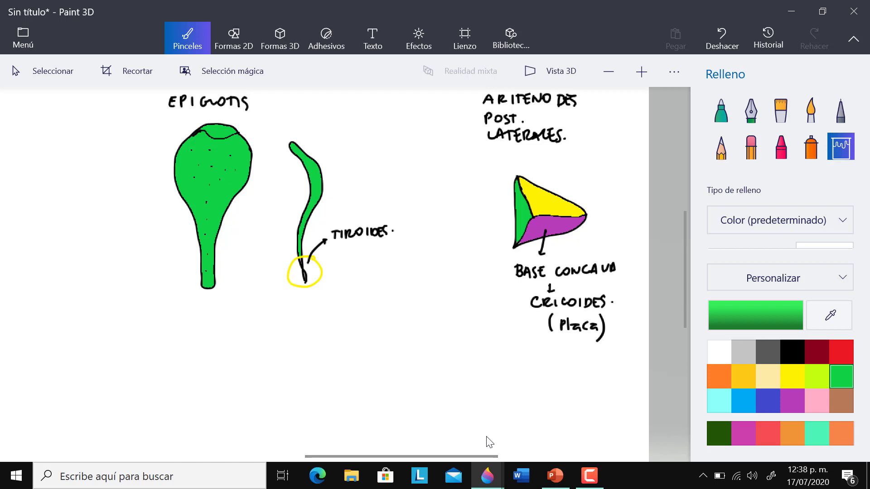
Draw a closed black outline of a rounded triangle in the space between the "TIROIDES" label and the pyramid.
left_click(793, 352)
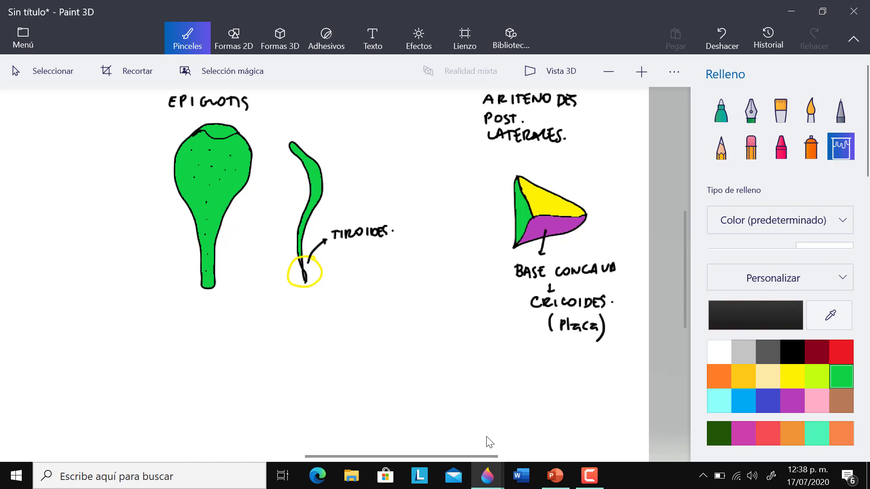
left_click(721, 110)
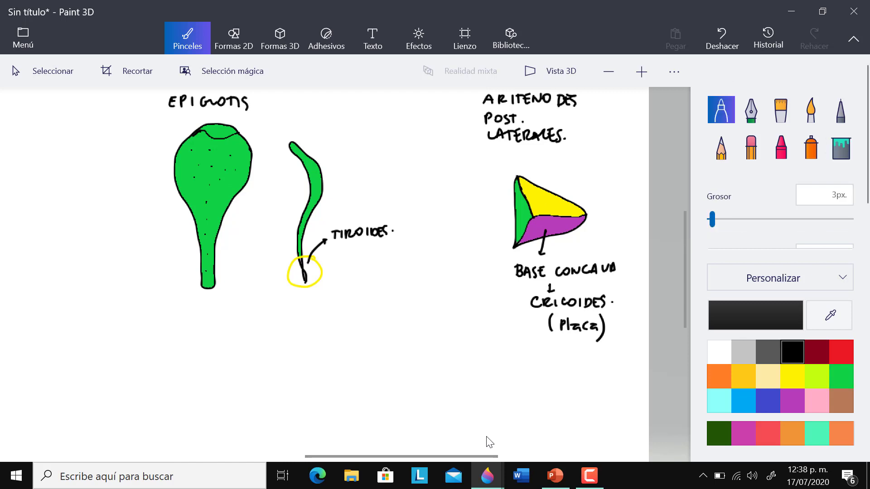
mouse_move(441, 197)
left_mouse_down()
mouse_move(453, 186)
mouse_move(409, 220)
mouse_move(434, 256)
mouse_move(472, 272)
mouse_move(489, 196)
mouse_move(479, 184)
mouse_move(452, 187)
left_mouse_up()
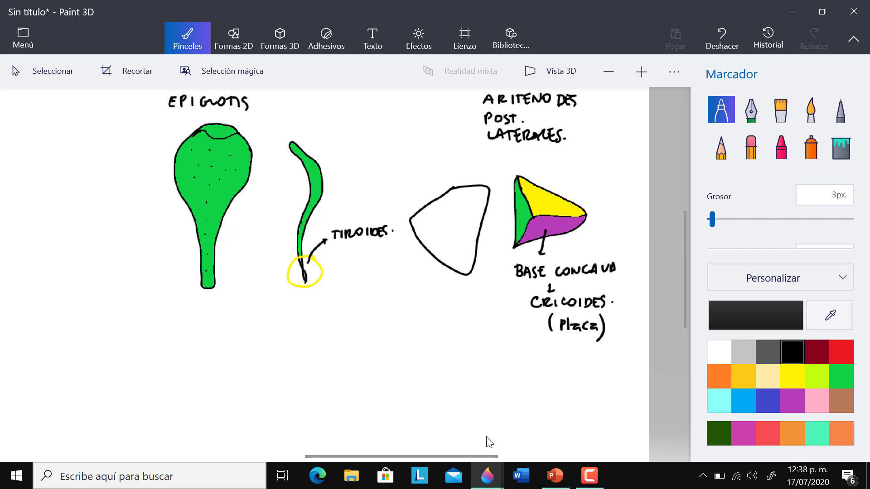
Handwrite the letters E, I and P around the triangle and mark its corners with black dots.
left_click_drag(428, 181, 427, 191)
left_click_drag(490, 229, 490, 240)
left_click_drag(403, 264, 404, 270)
left_click(487, 191)
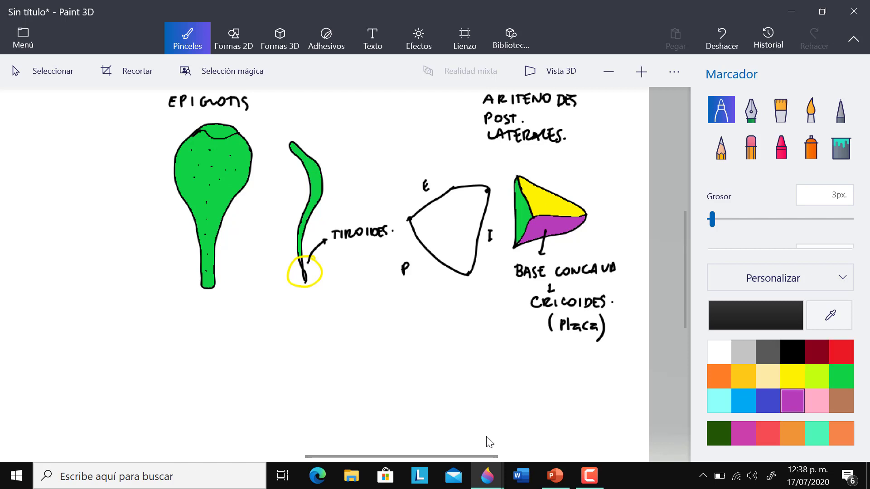
Fill the triangle outline with indigo blue.
left_click(768, 401)
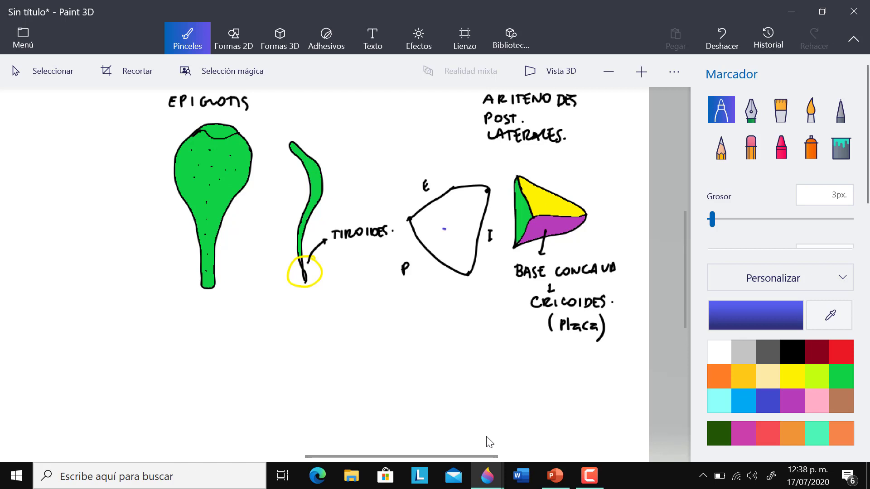
left_click(841, 147)
left_click(447, 231)
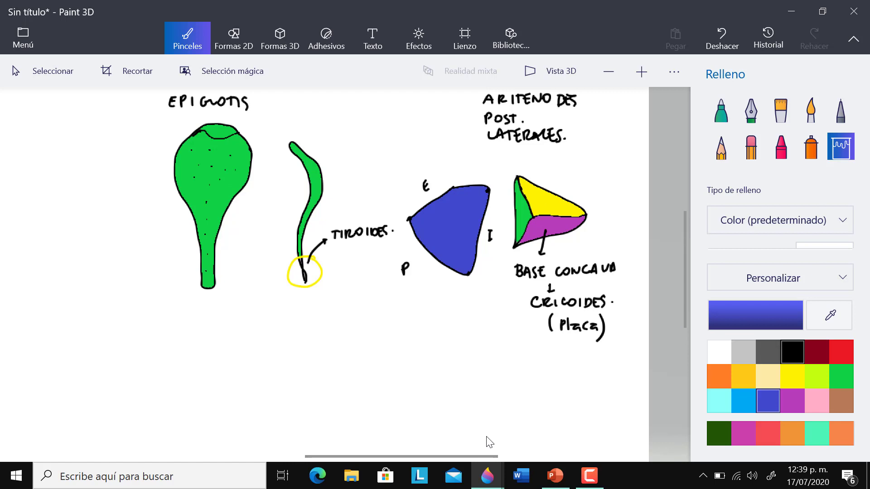
Draw a small black circle on the pyramid's apex and fill it with red.
left_click(792, 352)
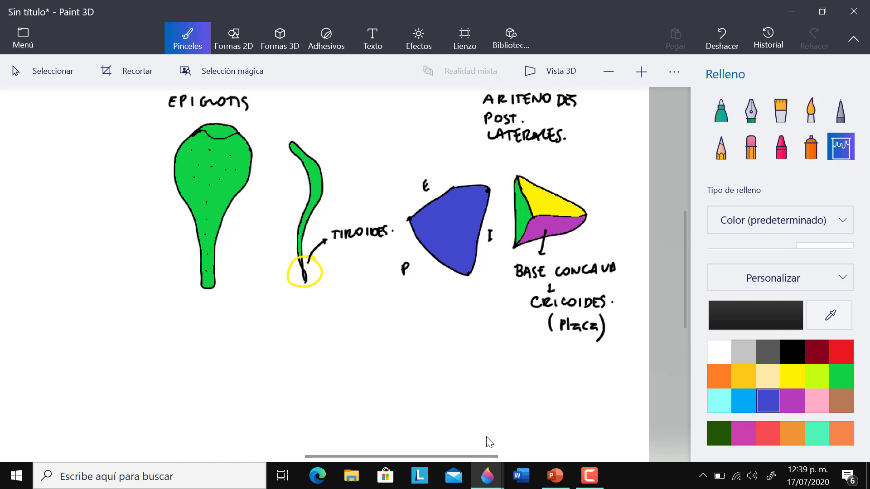
left_click(721, 109)
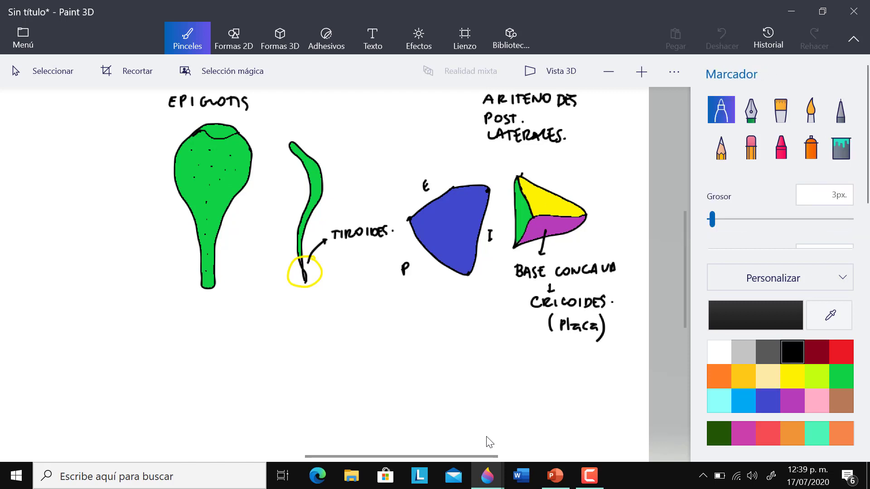
mouse_move(522, 174)
left_mouse_down()
mouse_move(507, 168)
mouse_move(512, 183)
left_mouse_up()
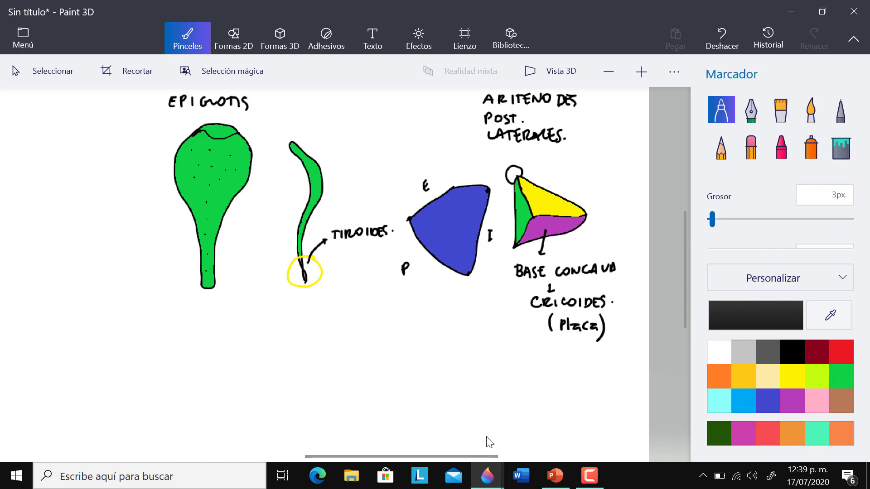
left_click(841, 352)
left_click(840, 147)
left_click(513, 174)
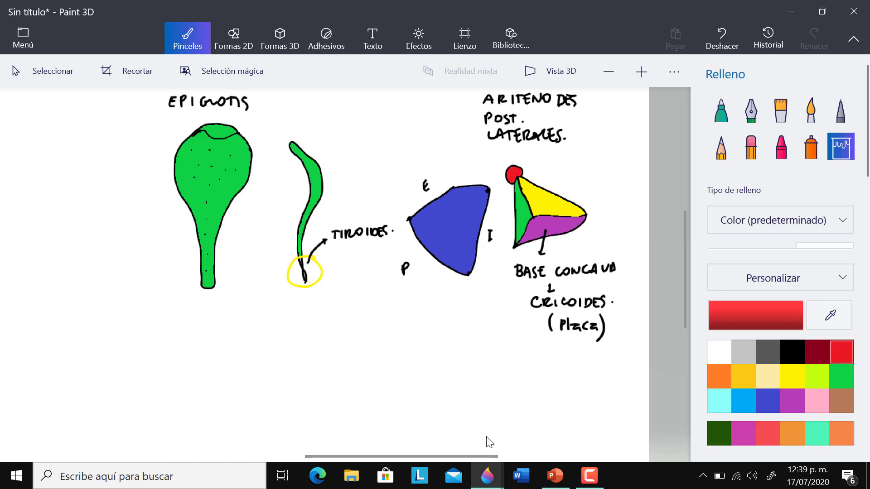
Draw a red arrow from the apex circle and handwrite the label "CORNICULADO" in red.
left_click(721, 110)
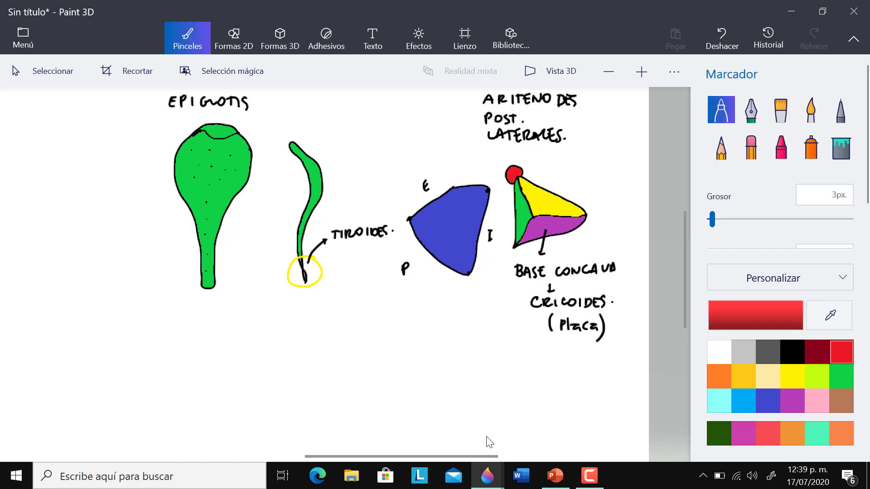
left_click_drag(517, 168, 550, 164)
mouse_move(556, 156)
left_mouse_down()
mouse_move(566, 164)
mouse_move(575, 155)
mouse_move(612, 161)
mouse_move(620, 154)
left_mouse_up()
Handwrite "(ANFIARTROSIS)" in black below the "CORNICULADO" label.
left_click(792, 352)
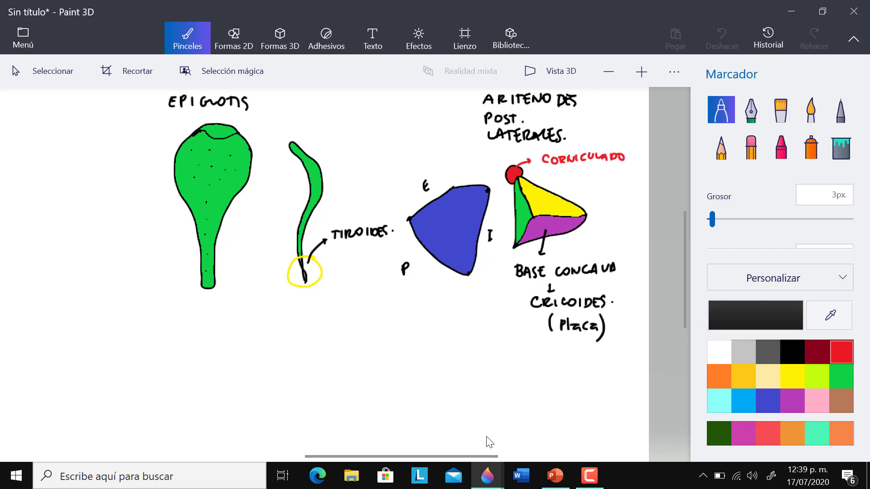
mouse_move(554, 168)
left_mouse_down()
mouse_move(552, 181)
mouse_move(569, 170)
mouse_move(573, 179)
left_mouse_up()
left_click_drag(571, 171, 579, 169)
mouse_move(574, 171)
left_mouse_down()
mouse_move(574, 179)
mouse_move(622, 172)
mouse_move(635, 179)
mouse_move(632, 190)
left_mouse_up()
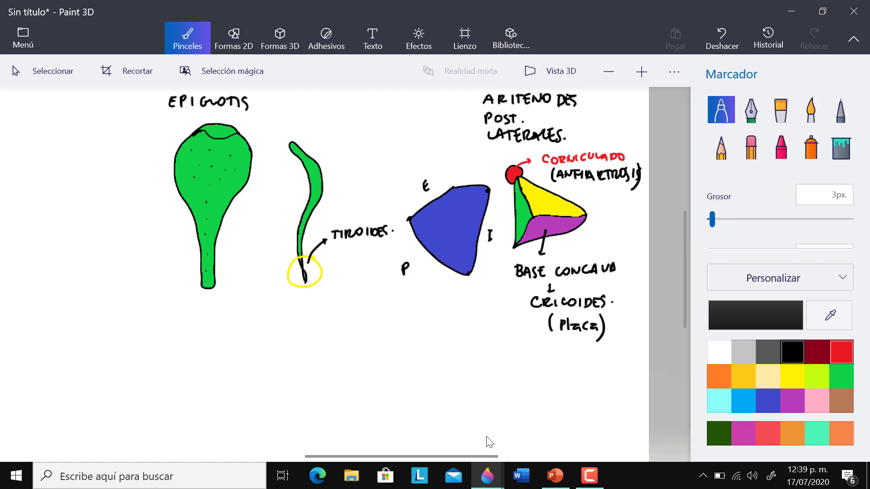
Outline a black projection around the blue triangle's corner between E and P and fill it with golden yellow.
mouse_move(428, 203)
left_mouse_down()
mouse_move(396, 203)
mouse_move(394, 222)
mouse_move(418, 246)
left_mouse_up()
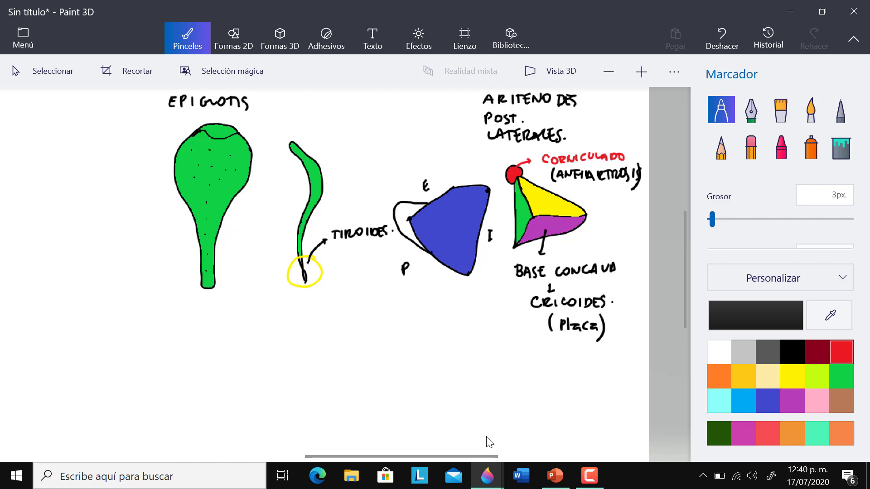
left_click(841, 352)
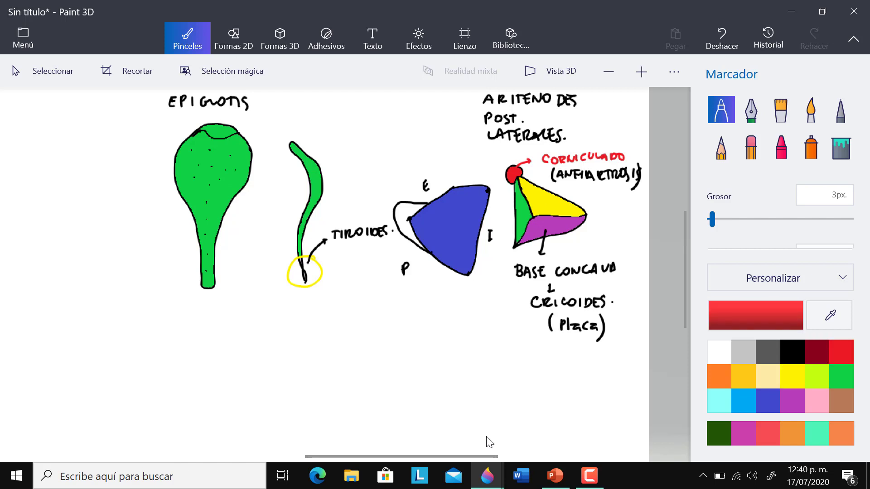
left_click(768, 401)
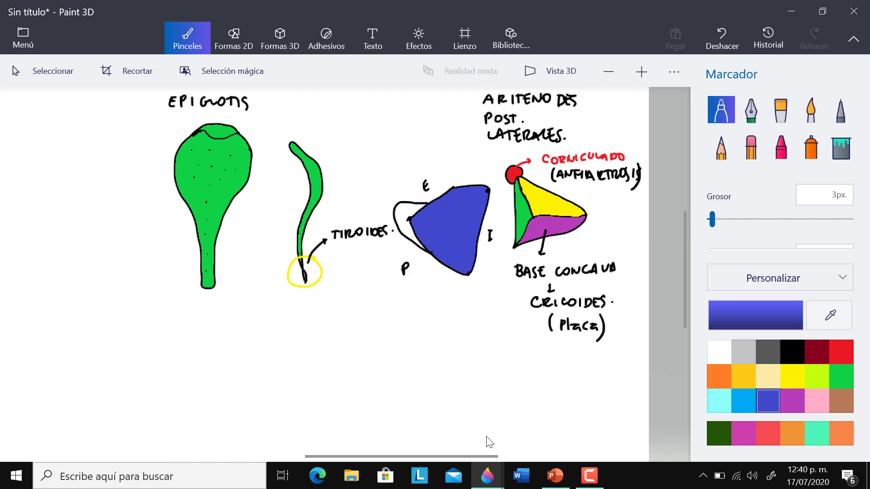
left_click(743, 376)
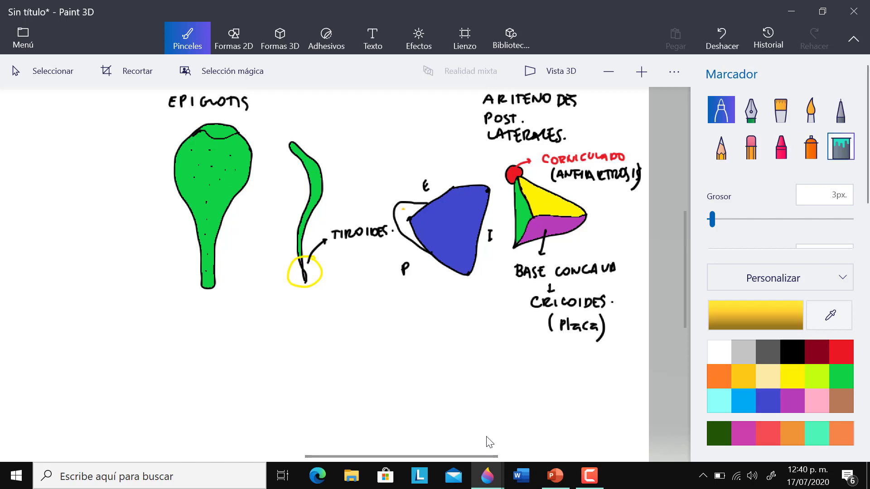
left_click(841, 146)
left_click(405, 220)
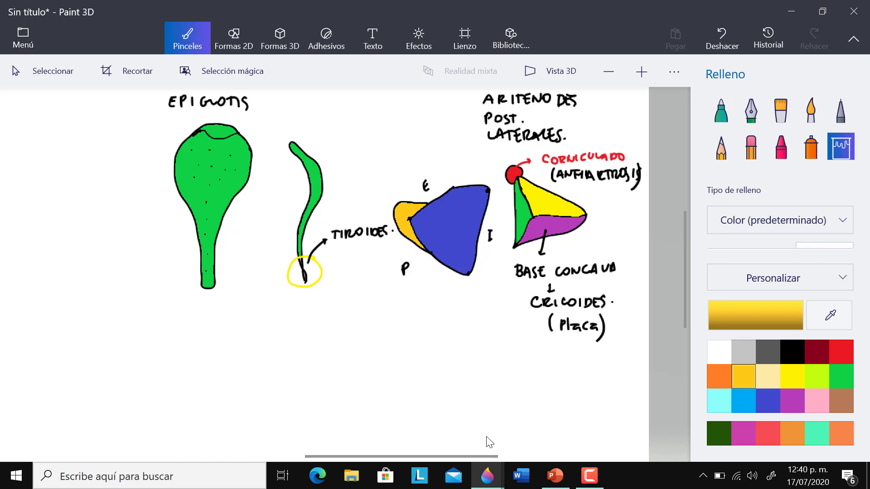
Draw a black arrow from the golden projection and handwrite the label "APÓFISIS MUSCULAR" above it.
left_click(792, 352)
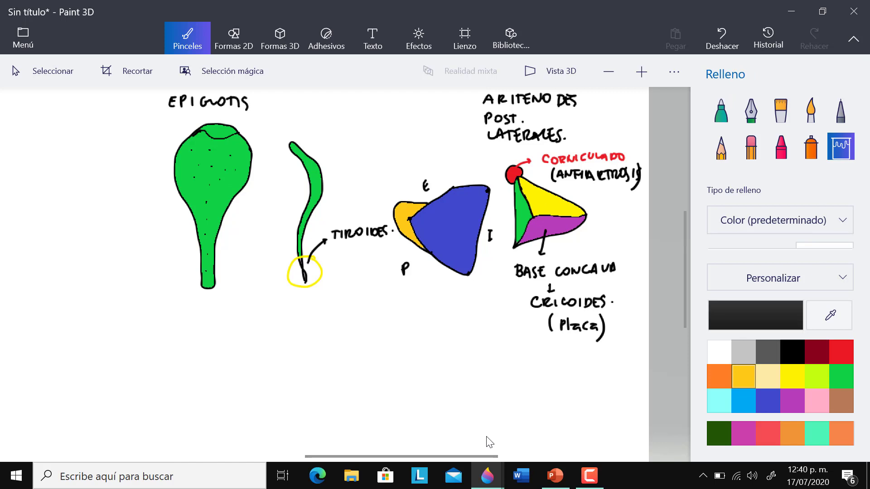
left_click(721, 109)
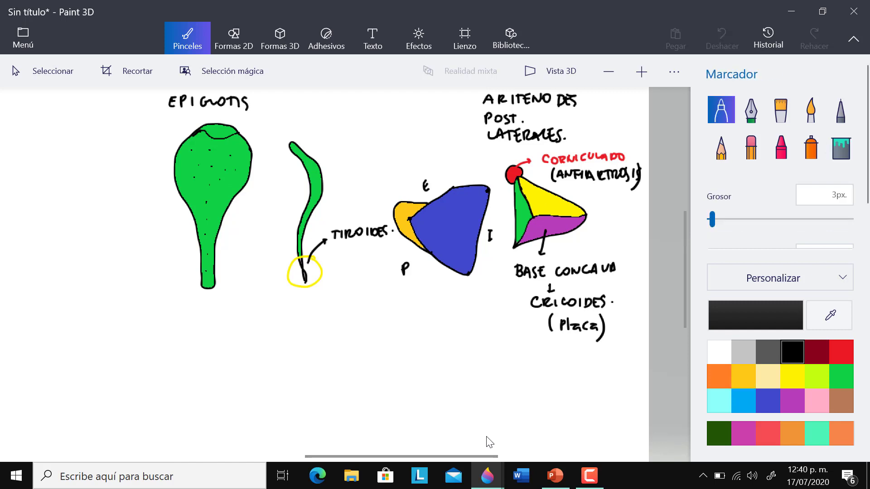
mouse_move(405, 212)
left_mouse_down()
mouse_move(357, 150)
mouse_move(361, 159)
left_mouse_up()
mouse_move(364, 149)
left_mouse_down()
mouse_move(365, 158)
mouse_move(387, 153)
left_mouse_up()
left_click_drag(388, 150, 392, 157)
left_click_drag(399, 148, 400, 155)
mouse_move(374, 138)
left_mouse_down()
mouse_move(402, 156)
mouse_move(371, 172)
left_mouse_up()
left_click_drag(373, 167, 399, 165)
left_click_drag(402, 163, 421, 170)
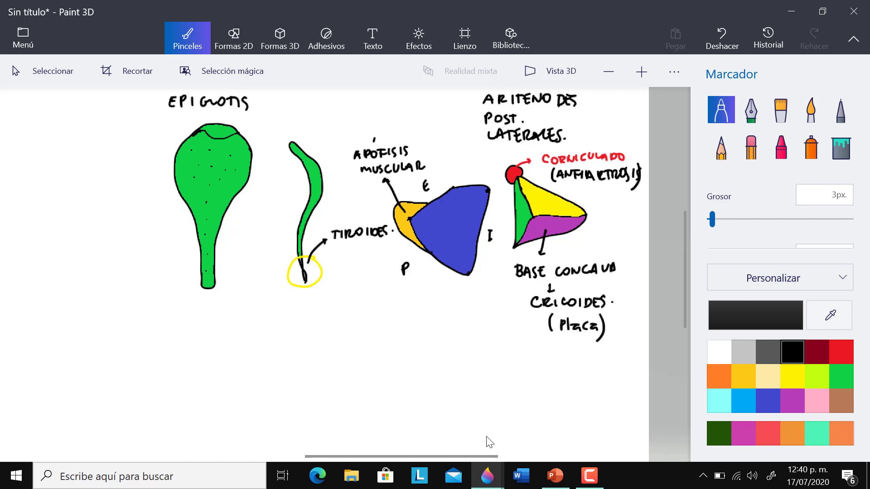
Outline a black projection around the blue triangle's upper-right corner and mark the triangle's three corners "A", "PE" and "PI".
left_click(719, 376)
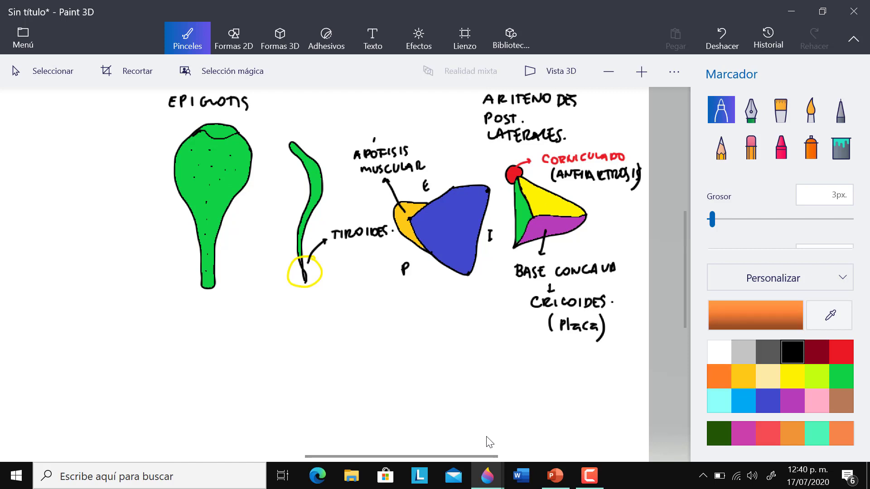
left_click(793, 352)
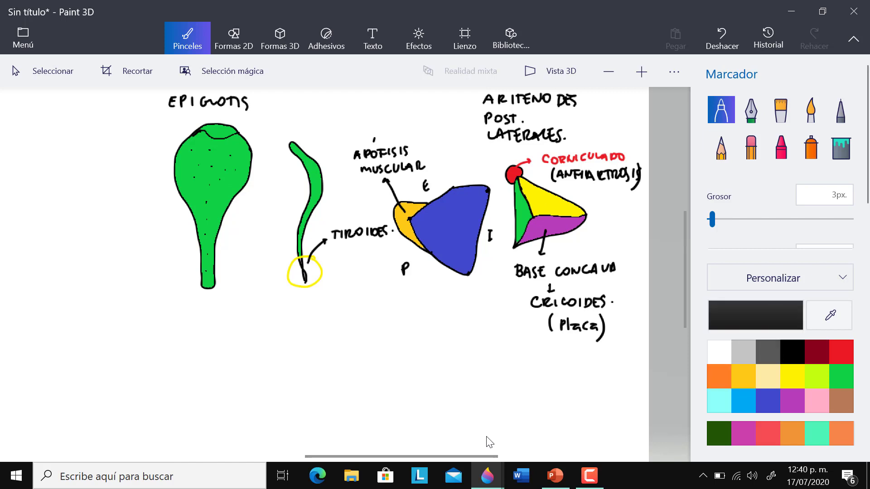
mouse_move(470, 184)
left_mouse_down()
mouse_move(493, 158)
mouse_move(501, 166)
mouse_move(495, 200)
mouse_move(489, 208)
mouse_move(479, 193)
mouse_move(483, 200)
left_mouse_up()
mouse_move(415, 218)
left_mouse_down()
mouse_move(416, 230)
mouse_move(428, 224)
left_mouse_up()
left_click_drag(459, 259, 459, 269)
left_click_drag(459, 260, 468, 268)
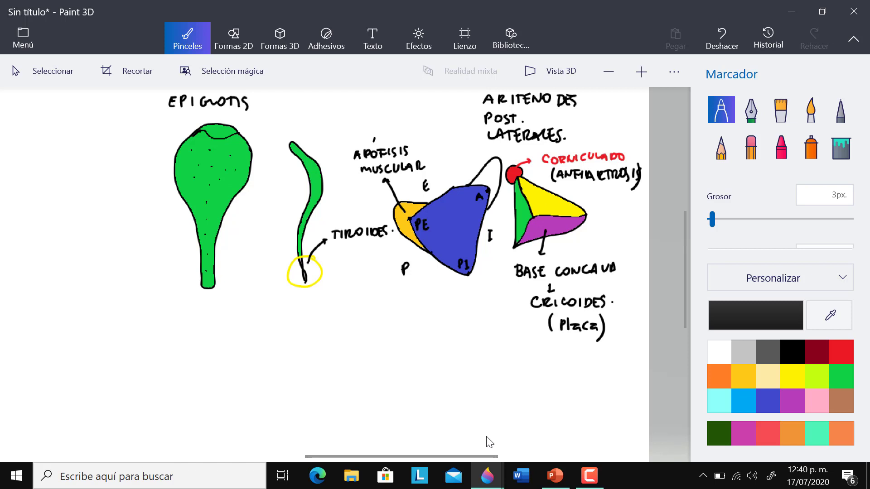
Extend the side letters E, I and P around the blue triangle to "Ext", "Int" and "Post" in black.
left_click_drag(434, 180, 440, 189)
left_click_drag(440, 180, 434, 188)
left_click_drag(439, 176, 440, 182)
left_click_drag(496, 234, 503, 240)
left_click_drag(500, 236, 506, 235)
left_click_drag(415, 272, 416, 273)
left_click_drag(422, 271, 421, 280)
left_click_drag(416, 274, 426, 273)
Fill the projection at the blue triangle's A corner with orange.
left_click(719, 376)
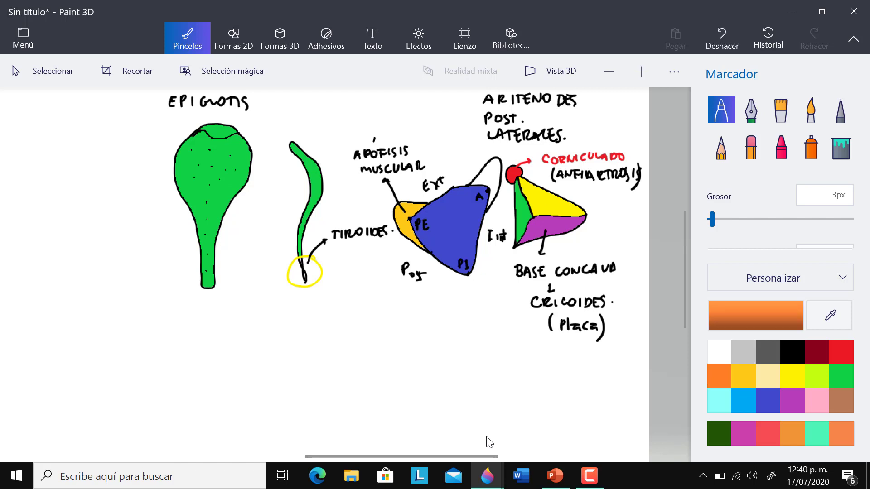
left_click(841, 146)
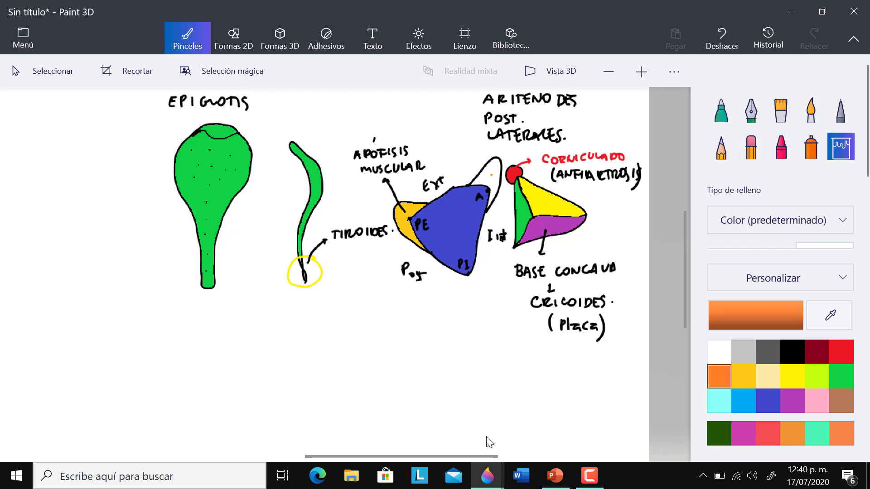
left_click(487, 181)
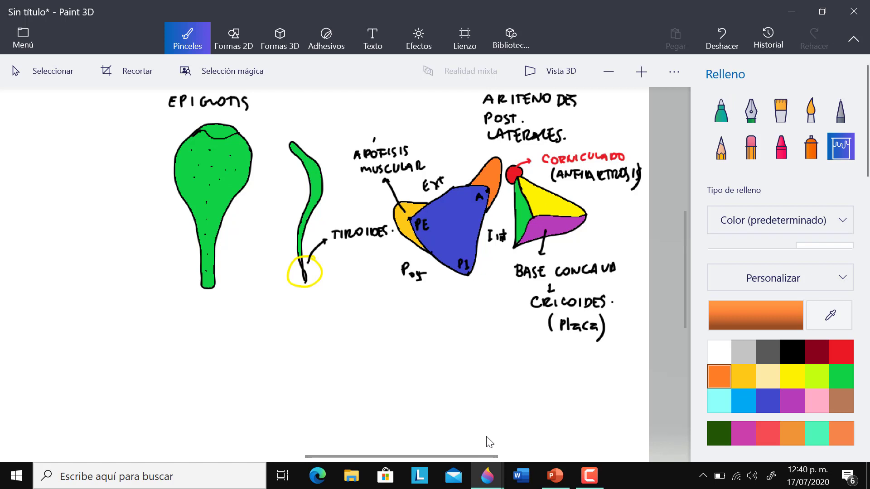
Draw a black arrow from the orange projection and handwrite the label "APOFISIS VOCAL" above "APÓFISIS MUSCULAR".
left_click(793, 352)
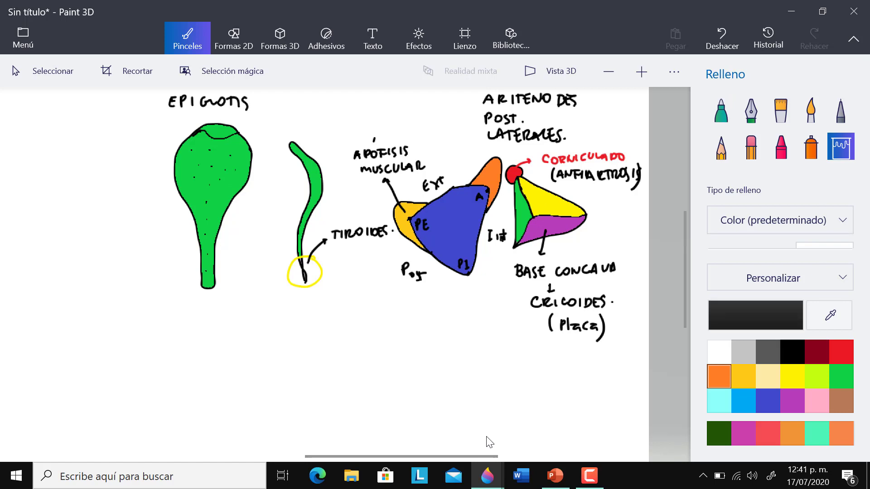
left_click(720, 110)
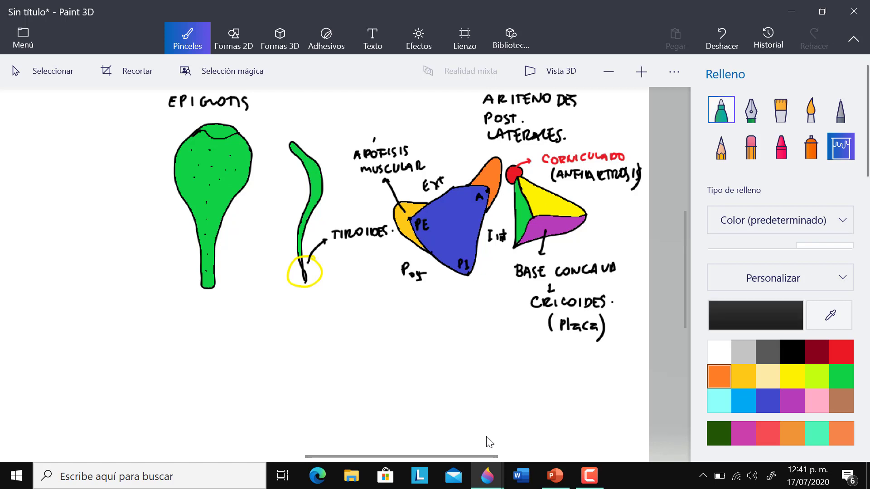
mouse_move(482, 145)
left_mouse_down()
mouse_move(491, 172)
mouse_move(444, 110)
left_mouse_up()
left_click_drag(449, 107, 446, 114)
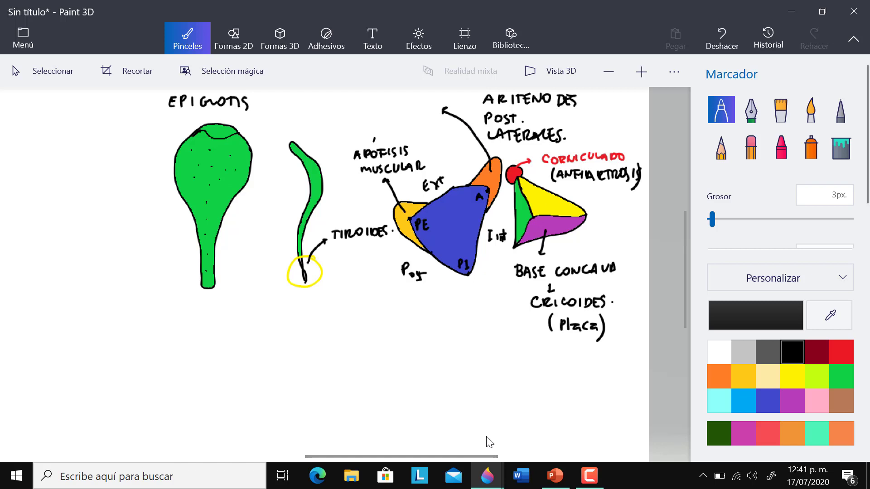
left_click_drag(344, 108, 373, 99)
left_click_drag(371, 99, 381, 104)
left_click_drag(383, 97, 393, 107)
mouse_move(402, 97)
left_mouse_down()
mouse_move(398, 109)
mouse_move(376, 116)
left_mouse_up()
left_click_drag(380, 117, 400, 125)
left_click_drag(393, 121, 408, 125)
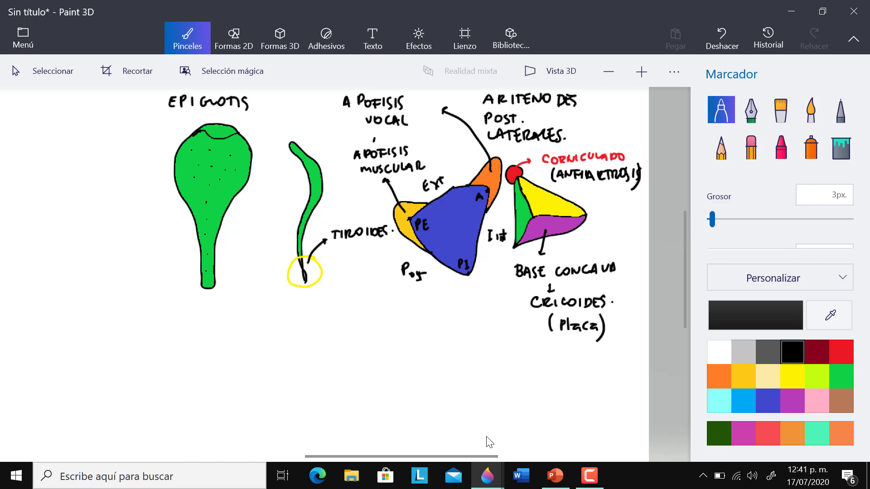
Outline a black three-sided arytenoid pyramid with a rounded apex and two projecting base corners below the blue triangle.
scroll(489, 442, "down", 1)
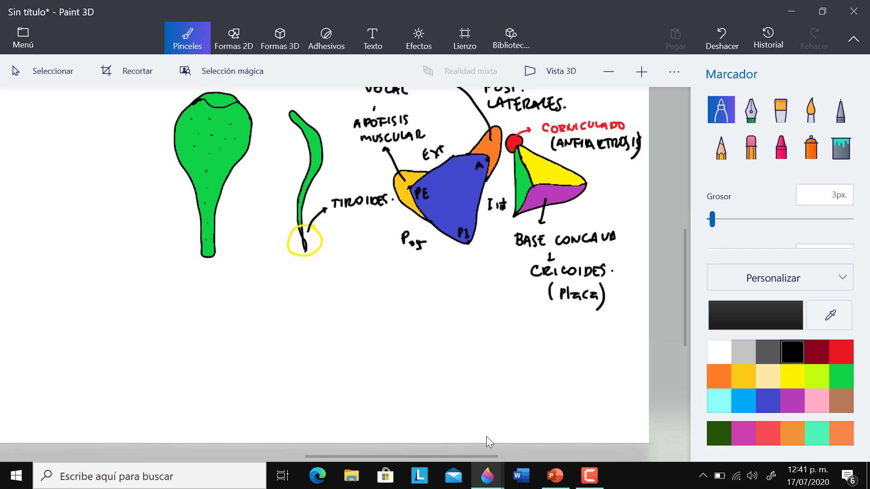
mouse_move(453, 379)
left_mouse_down()
mouse_move(402, 345)
mouse_move(436, 333)
mouse_move(471, 278)
mouse_move(472, 259)
mouse_move(485, 262)
left_mouse_up()
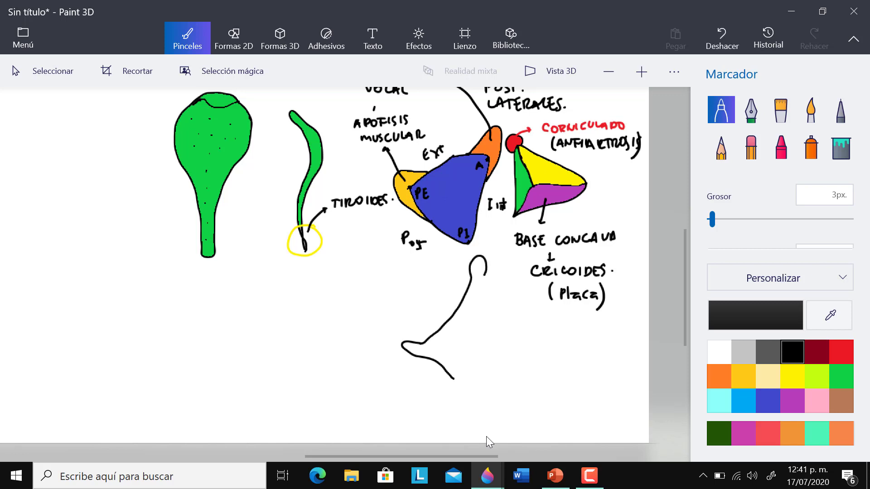
mouse_move(485, 274)
left_mouse_down()
mouse_move(486, 417)
mouse_move(453, 378)
left_mouse_up()
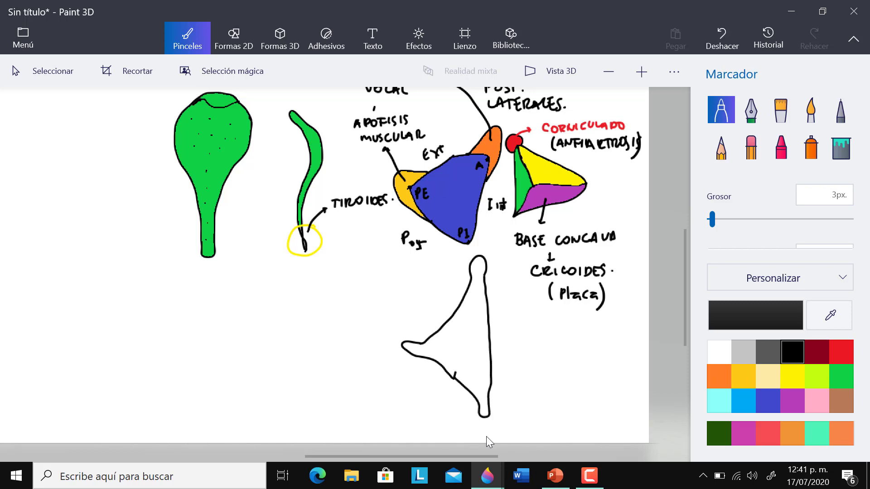
mouse_move(485, 277)
left_mouse_down()
mouse_move(513, 356)
mouse_move(492, 374)
left_mouse_up()
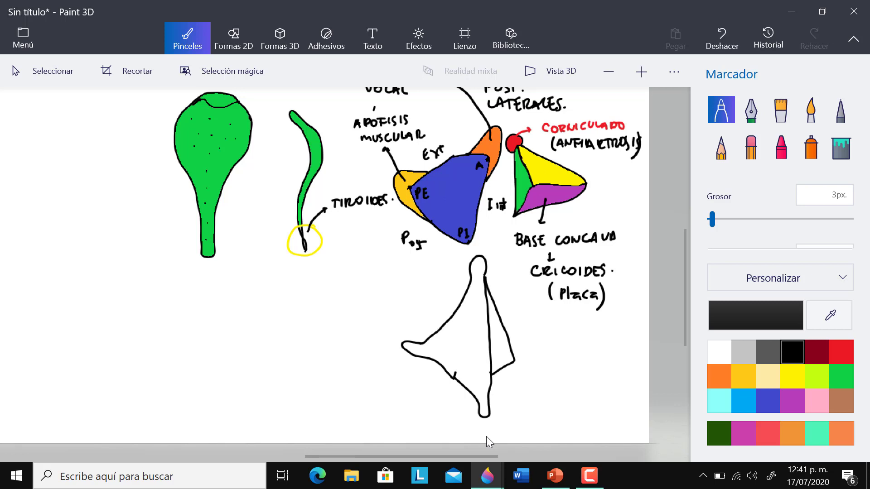
Dot in the hidden rear edges of the new pyramid's base in black.
left_click(512, 360)
left_click(500, 355)
left_click(486, 348)
left_click(480, 346)
left_click(471, 343)
left_click(455, 342)
left_click(445, 340)
left_click(432, 342)
left_click(482, 386)
left_click(478, 395)
Draw arrows from the pyramid's two projecting corners and its base and label them "AV", "AM" and "BASE".
mouse_move(402, 345)
left_mouse_down()
mouse_move(354, 344)
mouse_move(367, 333)
left_mouse_up()
left_click(360, 343)
left_click_drag(486, 414, 534, 418)
left_click_drag(457, 358, 385, 401)
left_click_drag(393, 394, 398, 403)
mouse_move(406, 393)
left_mouse_down()
mouse_move(401, 402)
mouse_move(415, 395)
left_mouse_up()
Draw an arrow from the pyramid's rounded apex and handwrite the label "VERTICE".
left_click_drag(475, 266, 451, 264)
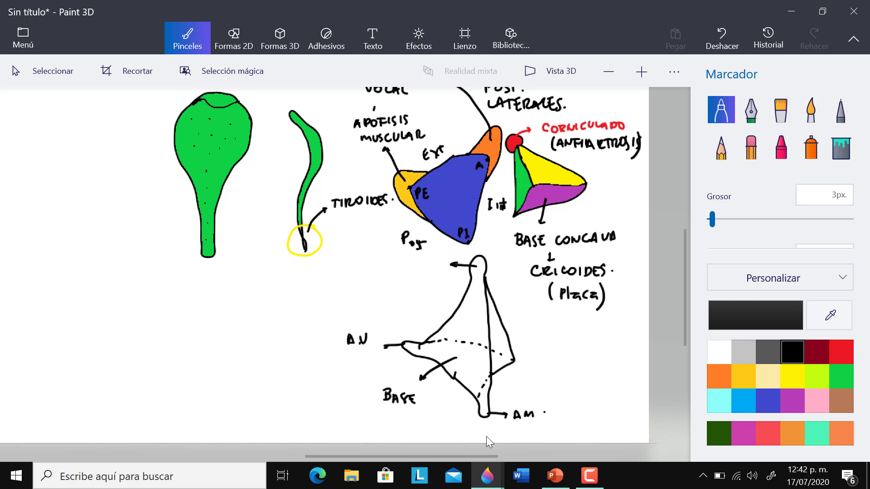
mouse_move(377, 266)
left_mouse_down()
mouse_move(392, 275)
mouse_move(410, 266)
left_mouse_up()
left_click_drag(414, 267, 422, 275)
left_click_drag(432, 267, 432, 275)
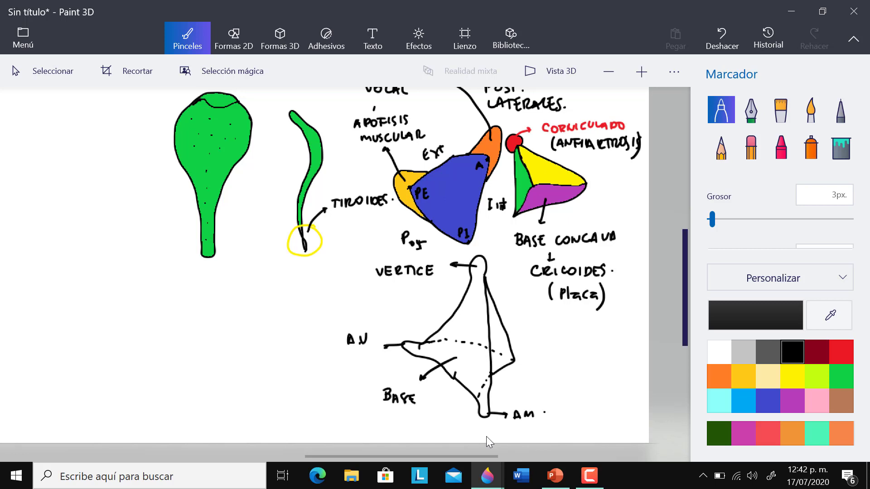
Outline an arytenoid on top of the side-view cricoid plate, label its processes "AV" and "AM" with arrows, and circle its apex.
scroll(488, 442, "left", 10)
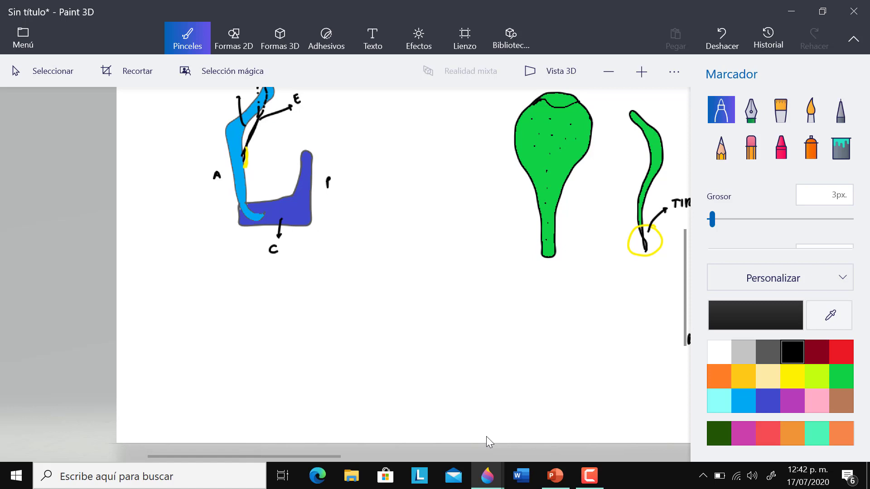
mouse_move(313, 150)
left_mouse_down()
mouse_move(276, 160)
mouse_move(313, 105)
mouse_move(319, 146)
mouse_move(283, 166)
left_mouse_up()
left_click_drag(272, 182, 282, 177)
mouse_move(316, 147)
left_mouse_down()
mouse_move(334, 168)
mouse_move(342, 164)
left_mouse_up()
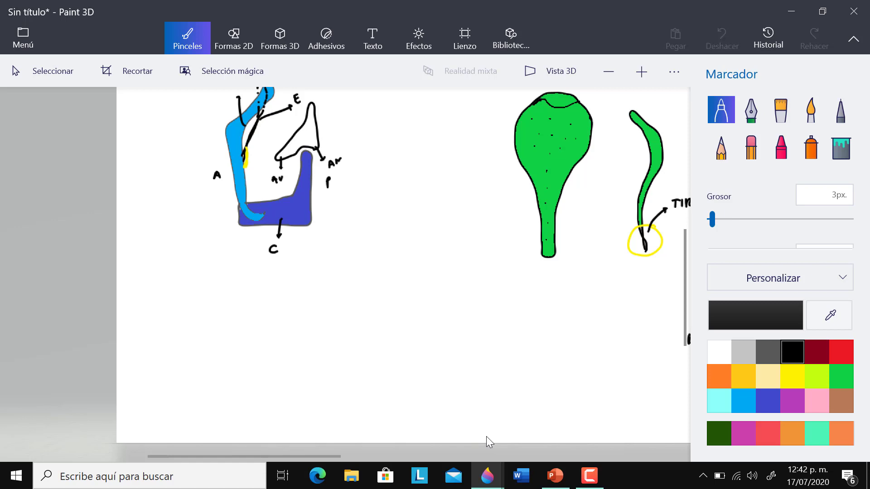
left_click(347, 161)
left_click_drag(314, 94, 314, 103)
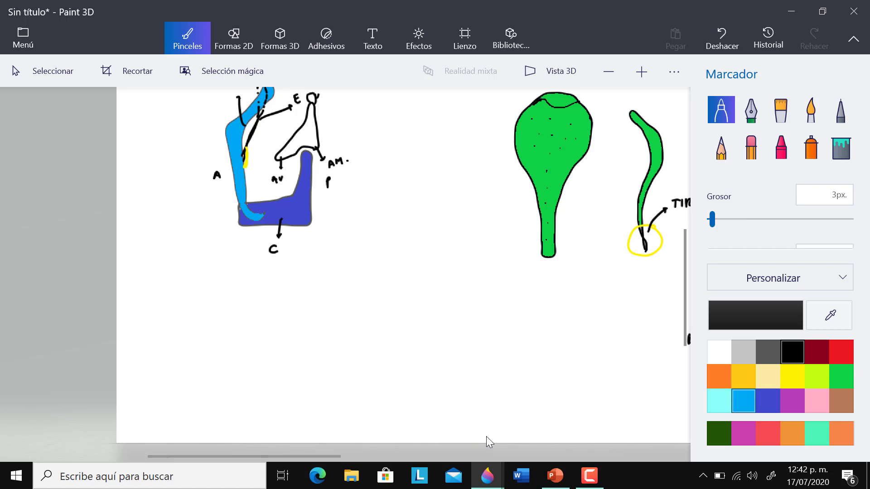
Fill the side-view arytenoid with light blue and its apex circle with red.
left_click(744, 401)
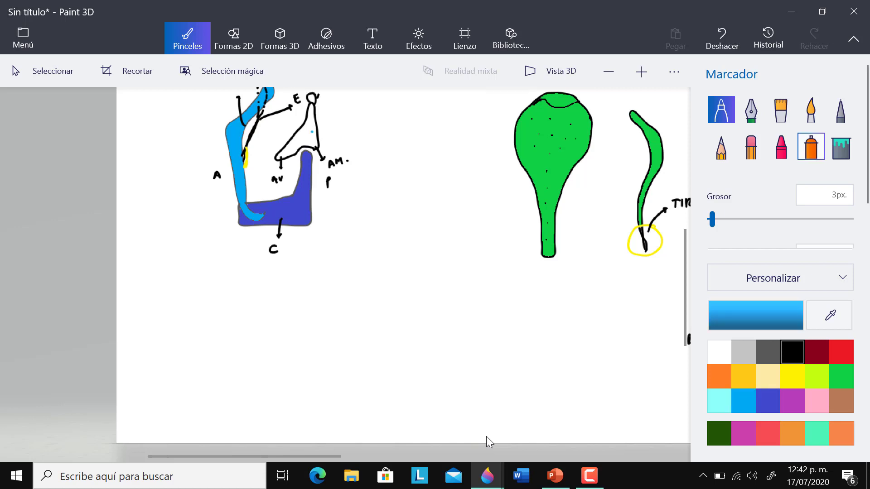
left_click(841, 146)
left_click(303, 133)
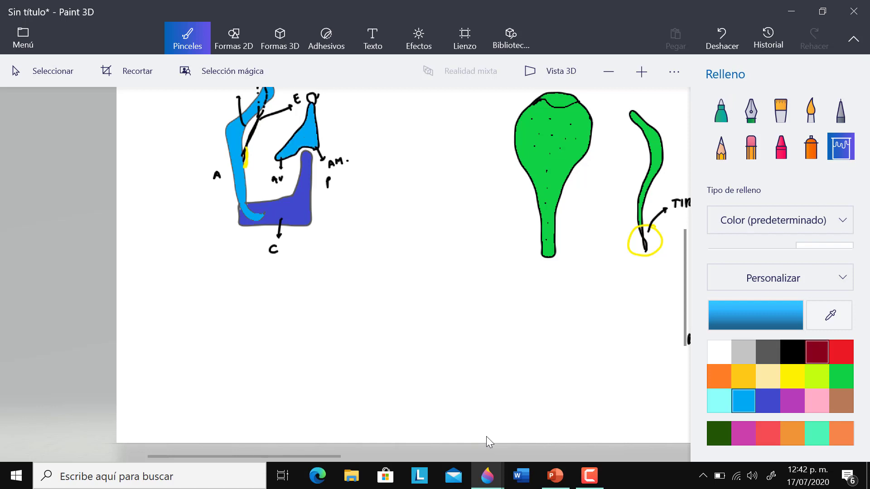
left_click(841, 352)
left_click(311, 98)
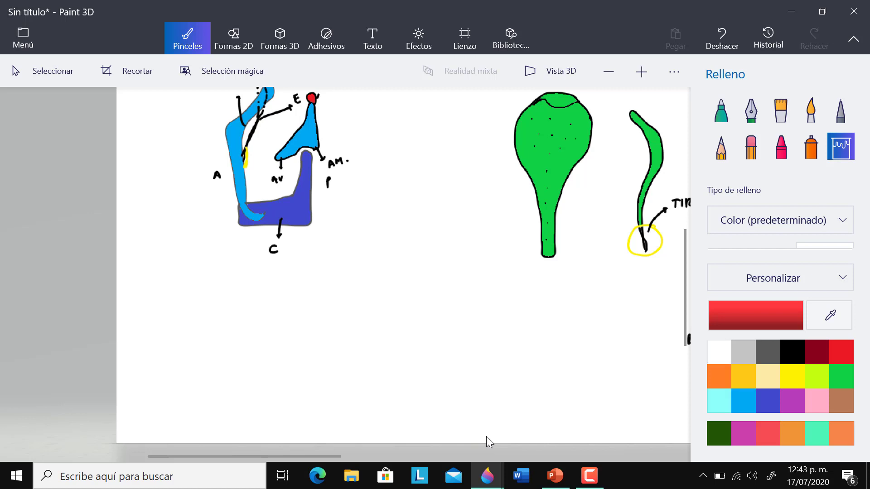
Draw a black line out from the light blue arytenoid and label it "A".
left_click(792, 352)
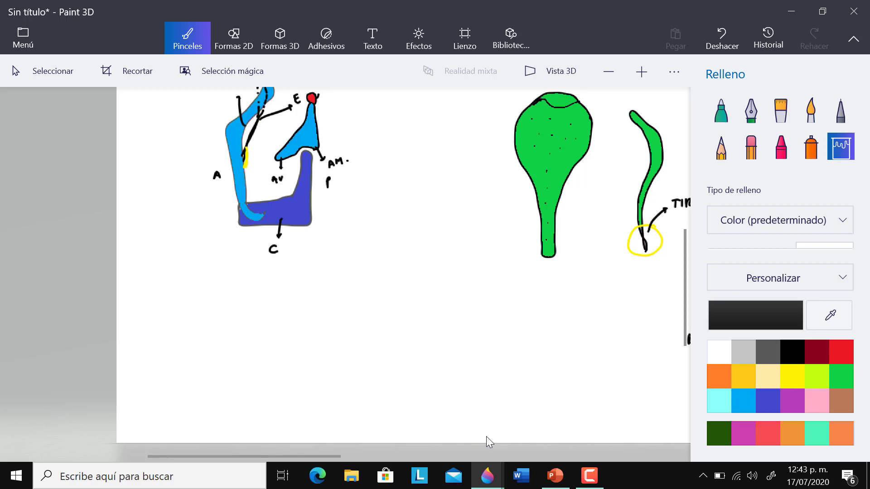
left_click(721, 109)
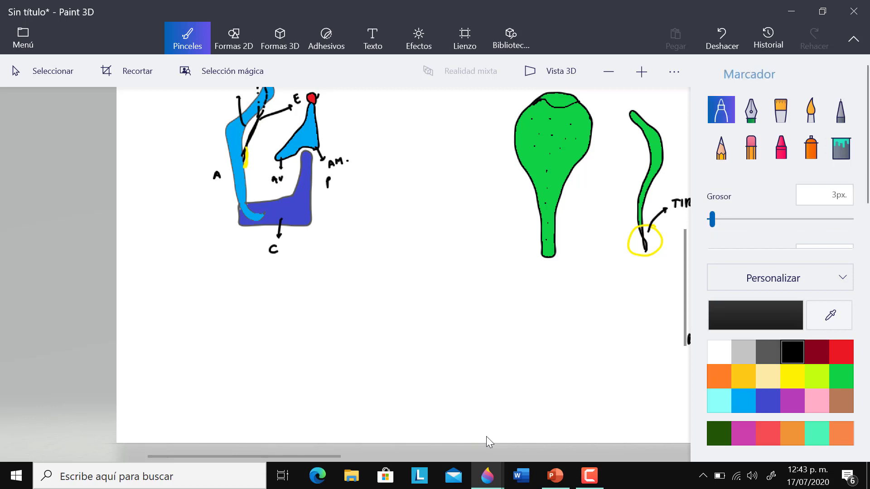
left_click_drag(312, 129, 352, 122)
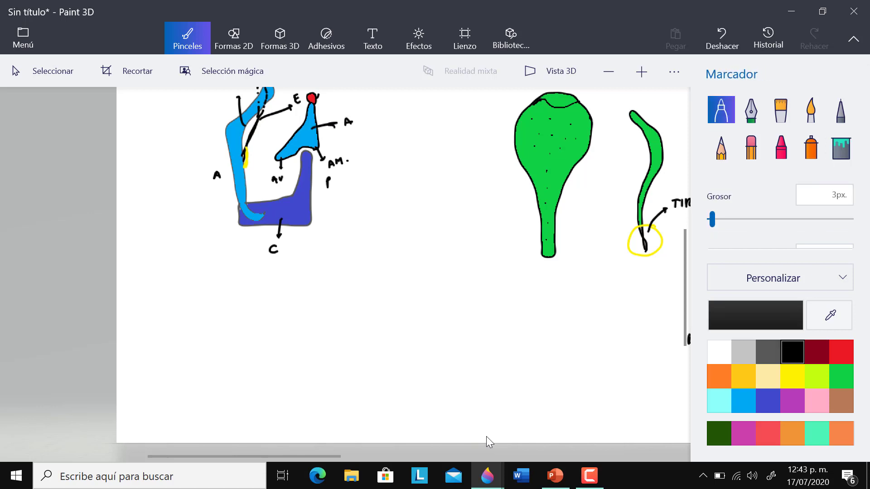
Circle the joint between arytenoid and cricoid in golden yellow and handwrite "A. CRICOARITENOIDEA" beside it in black.
left_click(743, 376)
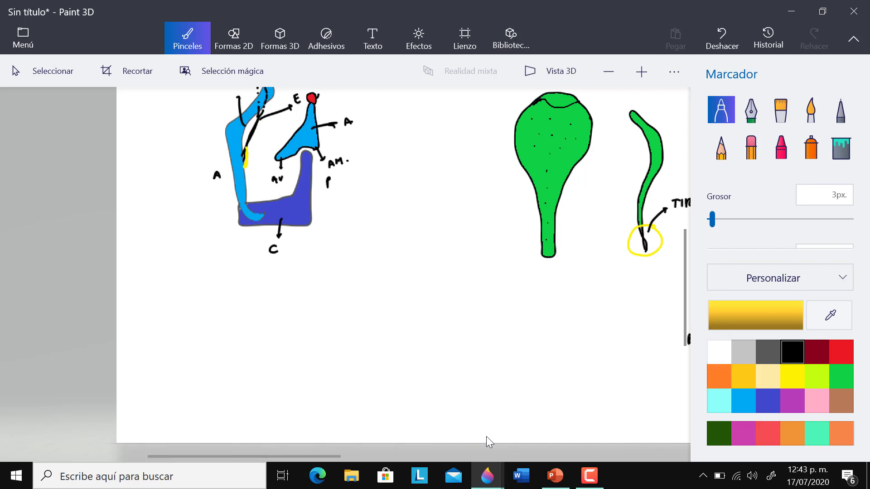
mouse_move(320, 160)
left_mouse_down()
mouse_move(312, 141)
mouse_move(297, 142)
mouse_move(299, 164)
left_mouse_up()
left_click(792, 352)
left_click_drag(330, 148, 376, 144)
left_click_drag(378, 140, 408, 144)
mouse_move(414, 136)
left_mouse_down()
mouse_move(414, 144)
mouse_move(420, 137)
left_mouse_up()
left_click_drag(421, 138, 427, 144)
left_click_drag(422, 141, 436, 139)
left_click_drag(441, 139, 455, 146)
left_click_drag(462, 138, 476, 146)
left_click_drag(471, 143, 475, 144)
Handwrite "TROCOIDE" below the "A. CRICOARITENOIDEA" label.
left_click_drag(371, 154, 404, 161)
left_click_drag(408, 155, 420, 164)
left_click_drag(423, 155, 431, 162)
mouse_move(433, 156)
left_mouse_down()
mouse_move(435, 164)
mouse_move(441, 156)
left_mouse_up()
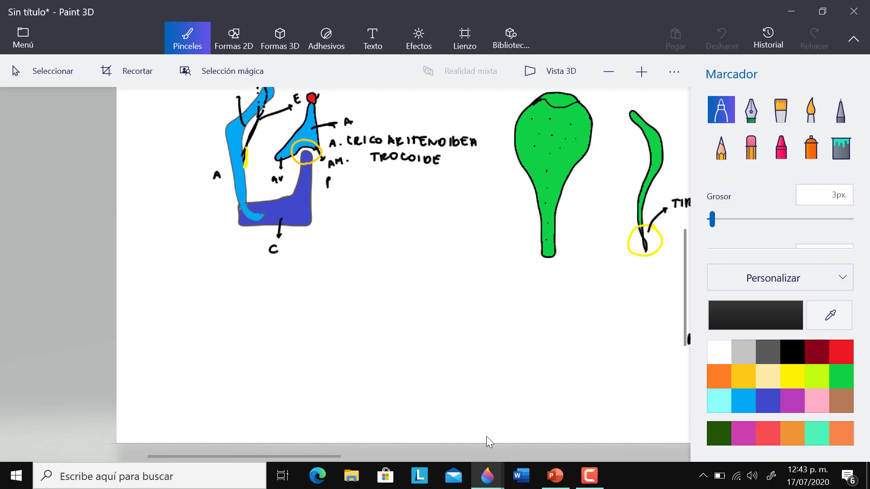
Draw a black top view below the side view: a double-circle ring, a curved band around its front and two wedges at its back.
mouse_move(295, 331)
left_mouse_down()
mouse_move(272, 329)
mouse_move(256, 347)
mouse_move(257, 372)
mouse_move(289, 385)
mouse_move(321, 368)
mouse_move(312, 340)
mouse_move(291, 330)
mouse_move(267, 345)
mouse_move(262, 362)
mouse_move(281, 378)
mouse_move(303, 374)
mouse_move(307, 357)
mouse_move(288, 337)
left_mouse_up()
left_click(768, 401)
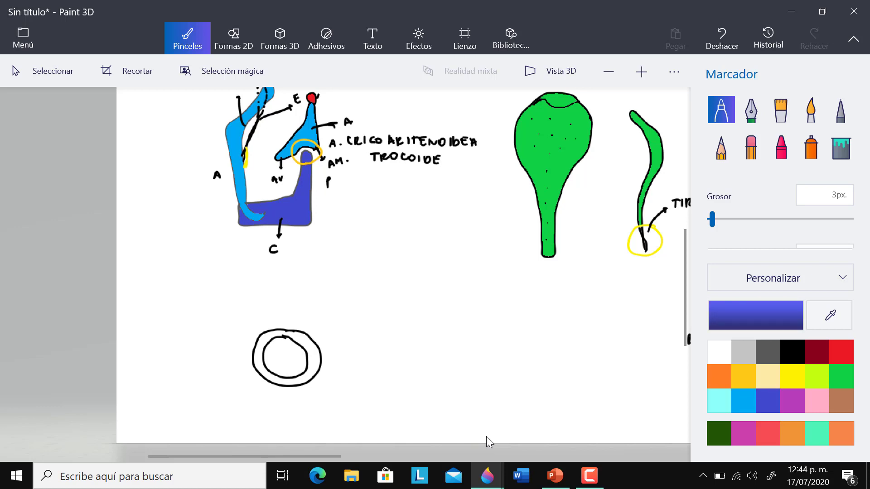
left_click(792, 352)
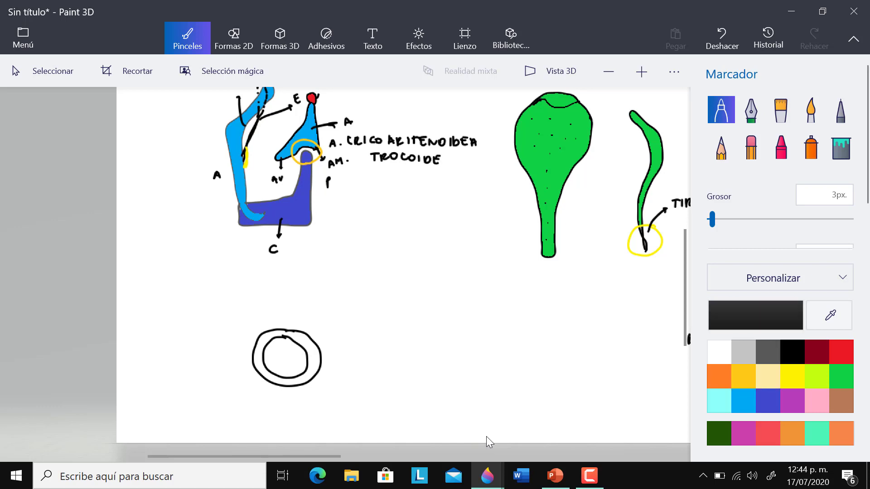
mouse_move(233, 358)
left_mouse_down()
mouse_move(261, 329)
mouse_move(287, 323)
mouse_move(347, 362)
mouse_move(345, 353)
mouse_move(308, 322)
mouse_move(266, 314)
mouse_move(224, 352)
mouse_move(257, 372)
mouse_move(244, 383)
mouse_move(266, 396)
mouse_move(279, 364)
mouse_move(291, 369)
mouse_move(300, 397)
mouse_move(315, 390)
mouse_move(325, 375)
mouse_move(301, 365)
left_mouse_up()
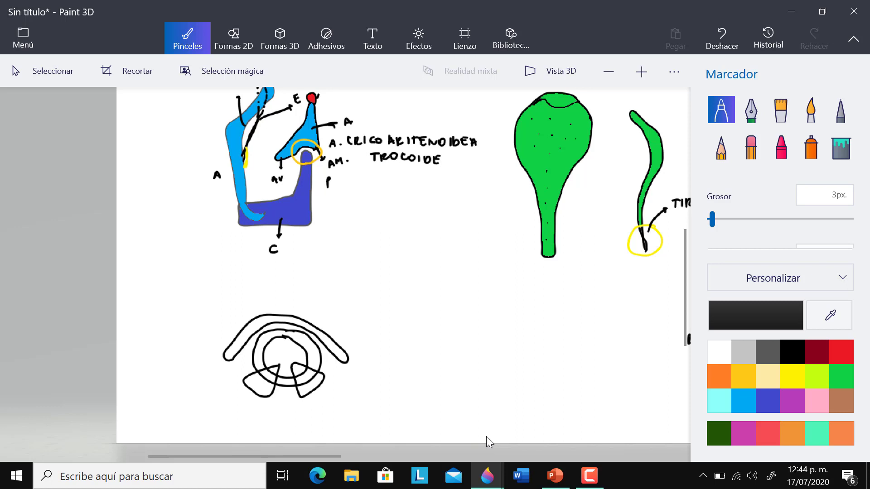
Fill all sections of both wedges at the back of the ring with indigo blue.
left_click(767, 401)
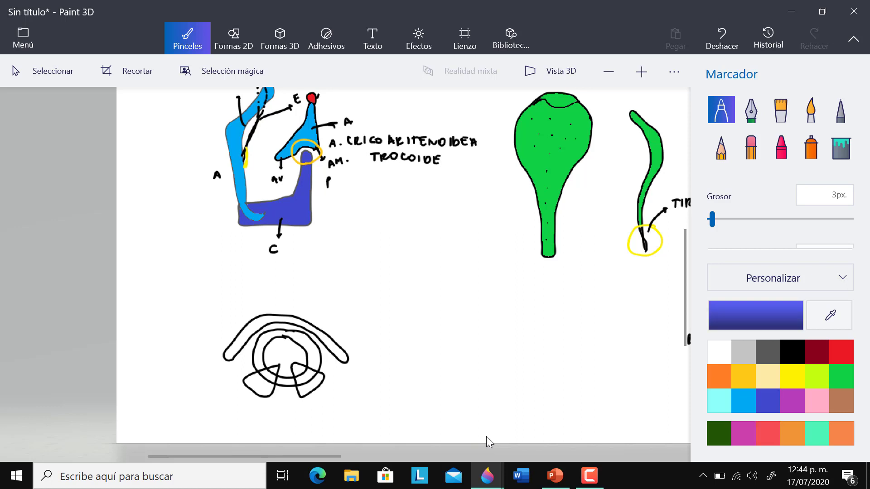
left_click(840, 147)
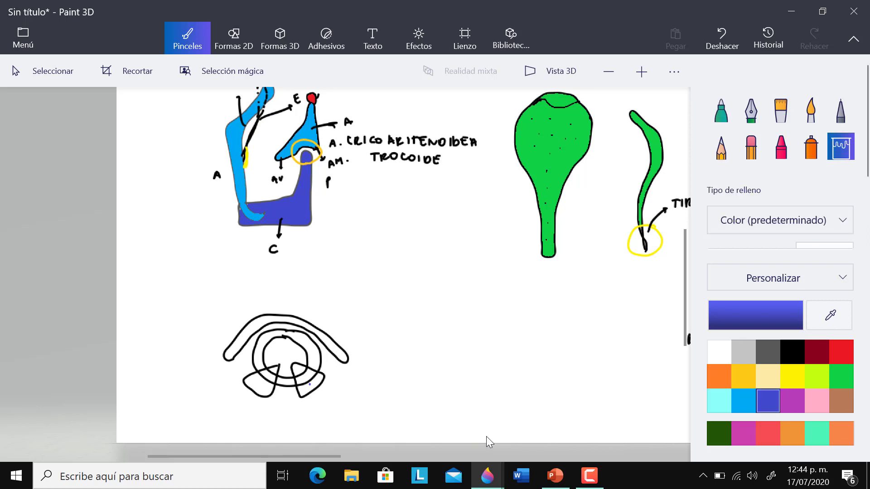
left_click(309, 384)
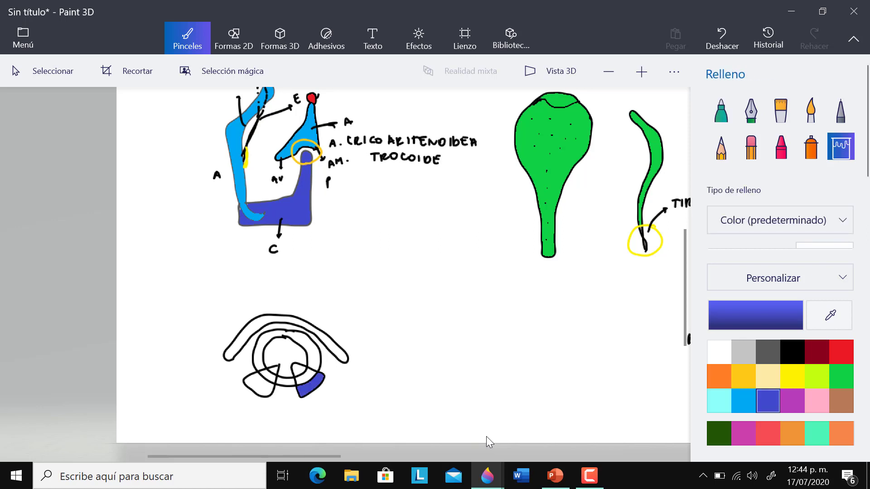
left_click(298, 370)
left_click(305, 378)
left_click(273, 370)
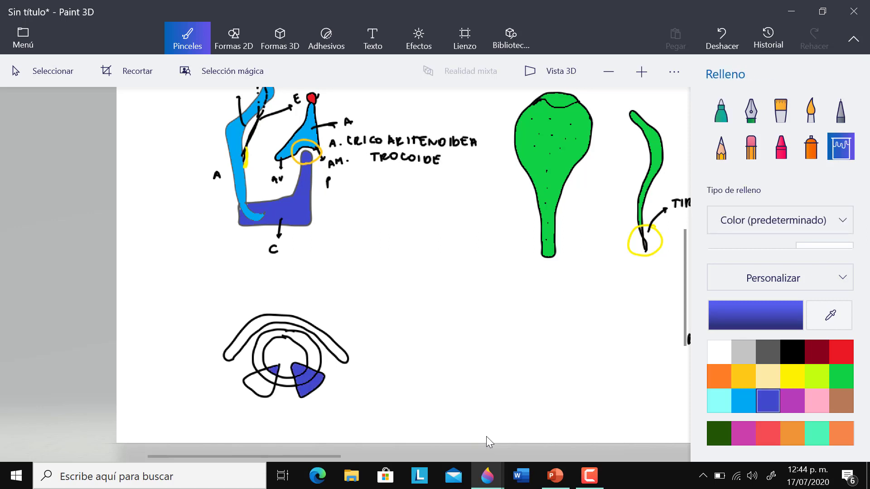
left_click(268, 377)
left_click(259, 385)
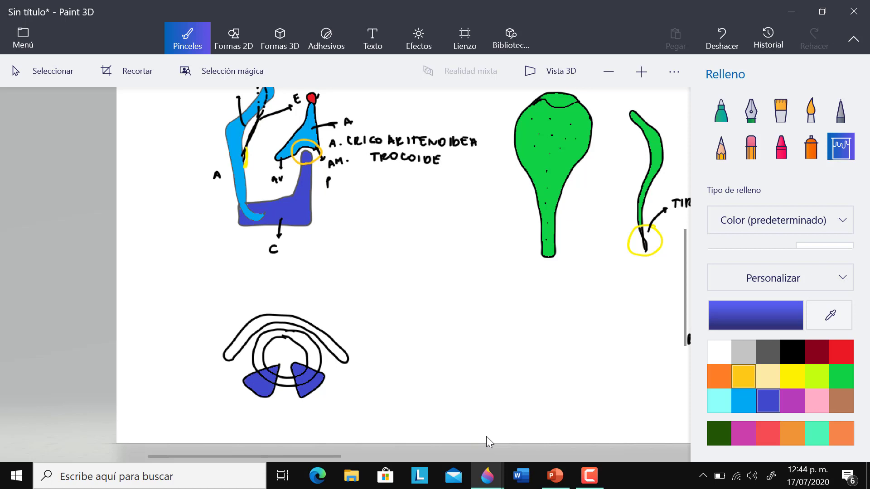
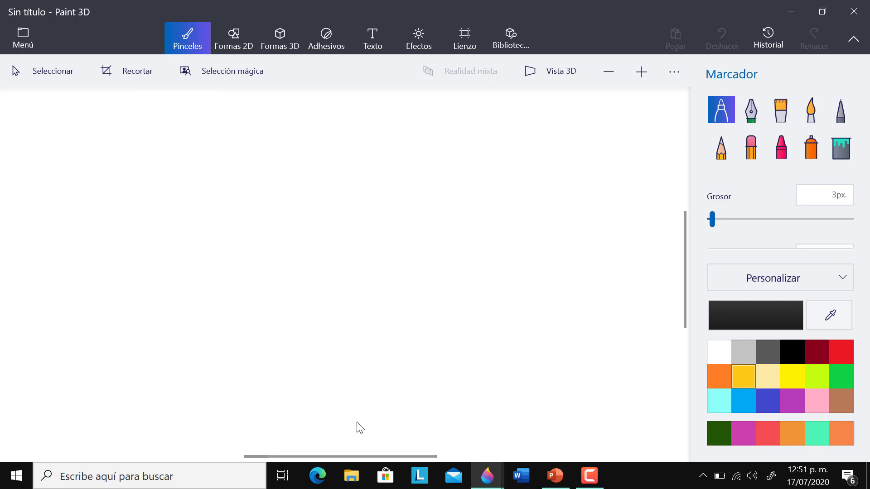
Outline the hyoid bone in side view in dark grey and letter it "H".
key("Return")
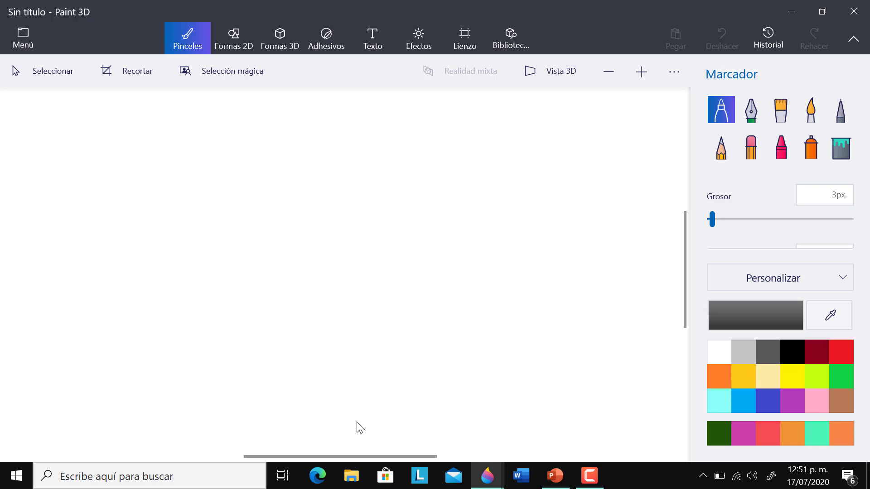
mouse_move(154, 139)
left_mouse_down()
mouse_move(156, 167)
mouse_move(173, 167)
mouse_move(154, 140)
mouse_move(166, 144)
mouse_move(174, 115)
mouse_move(170, 157)
left_mouse_up()
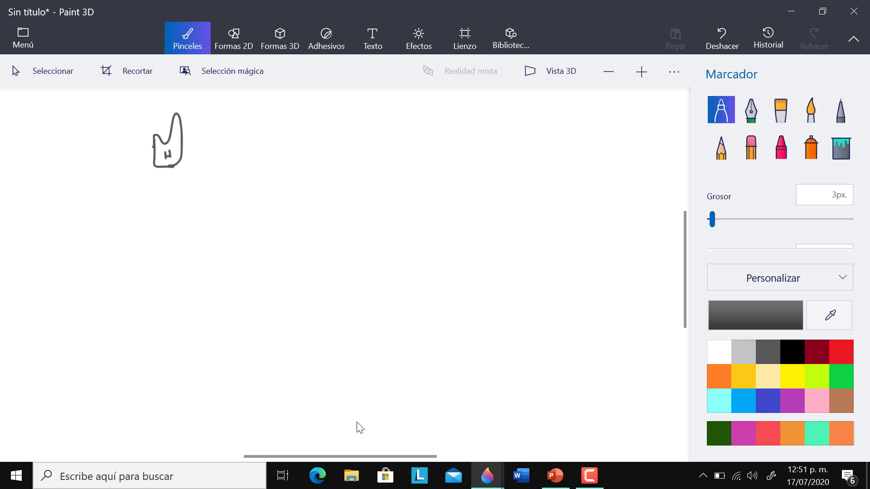
mouse_move(164, 237)
left_mouse_down()
mouse_move(167, 202)
mouse_move(187, 186)
mouse_move(198, 138)
mouse_move(209, 143)
mouse_move(196, 196)
mouse_move(171, 203)
left_mouse_up()
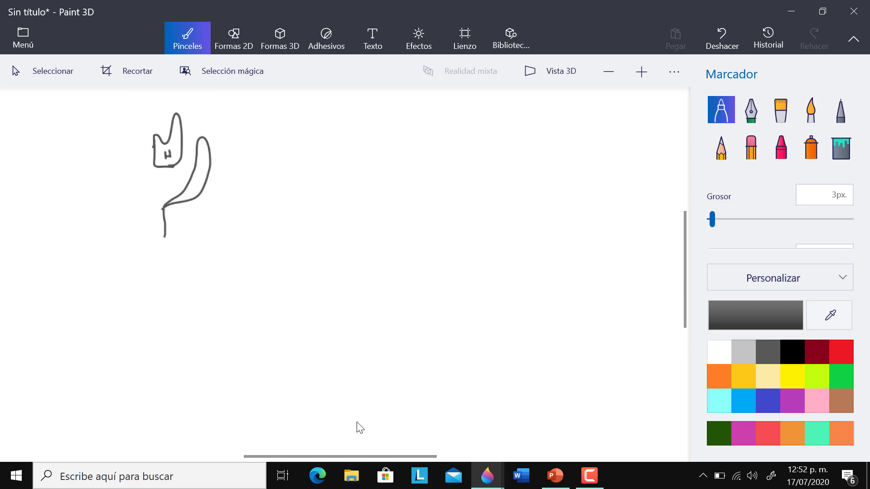
mouse_move(168, 207)
left_mouse_down()
mouse_move(190, 201)
mouse_move(196, 174)
mouse_move(191, 252)
left_mouse_up()
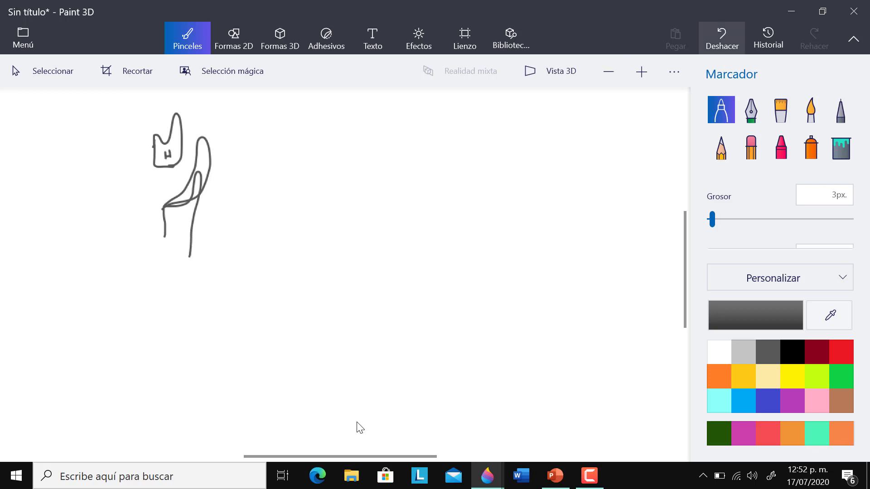
left_click(721, 39)
key("ctrl+z")
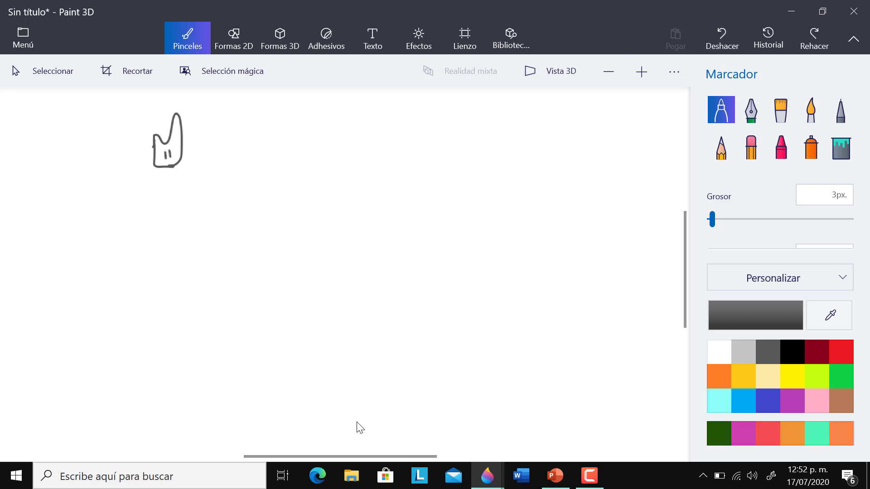
key("ctrl+y")
Outline the thyroid cartilage below the hyoid and the epiglottis behind it, using dashed lines where the epiglottis crosses the thyroid.
mouse_move(196, 334)
left_mouse_down()
mouse_move(144, 310)
mouse_move(152, 238)
mouse_move(177, 223)
mouse_move(197, 186)
mouse_move(182, 280)
mouse_move(196, 335)
left_mouse_up()
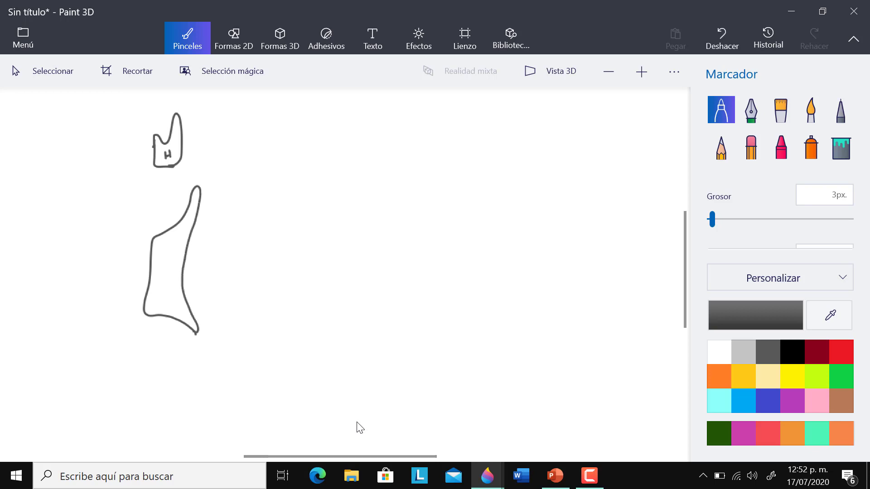
mouse_move(152, 265)
left_mouse_down()
mouse_move(219, 213)
mouse_move(226, 196)
mouse_move(216, 161)
mouse_move(207, 204)
mouse_move(175, 241)
left_mouse_up()
left_click(193, 219)
left_click(188, 227)
left_click_drag(171, 243, 151, 259)
left_click(160, 251)
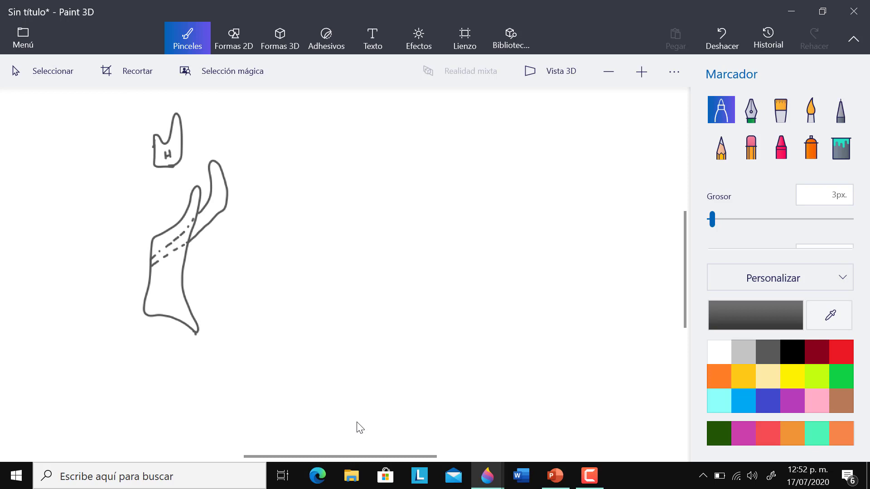
Outline the cricoid below the thyroid and a triangular arytenoid on top of it, lettering them "C" and "A".
mouse_move(146, 333)
left_mouse_down()
mouse_move(196, 306)
mouse_move(215, 273)
mouse_move(242, 277)
mouse_move(226, 359)
mouse_move(146, 354)
mouse_move(149, 330)
left_mouse_up()
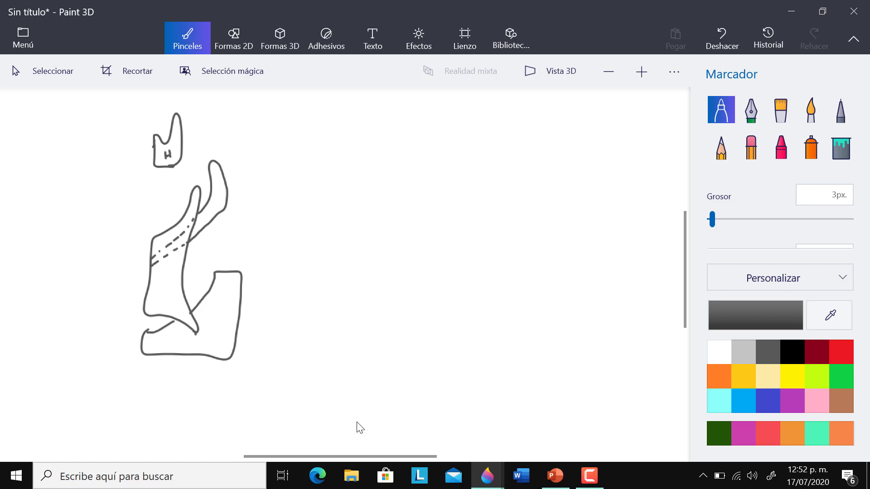
mouse_move(195, 273)
left_mouse_down()
mouse_move(250, 267)
mouse_move(240, 222)
mouse_move(195, 274)
mouse_move(231, 254)
left_mouse_up()
left_click_drag(222, 317, 222, 323)
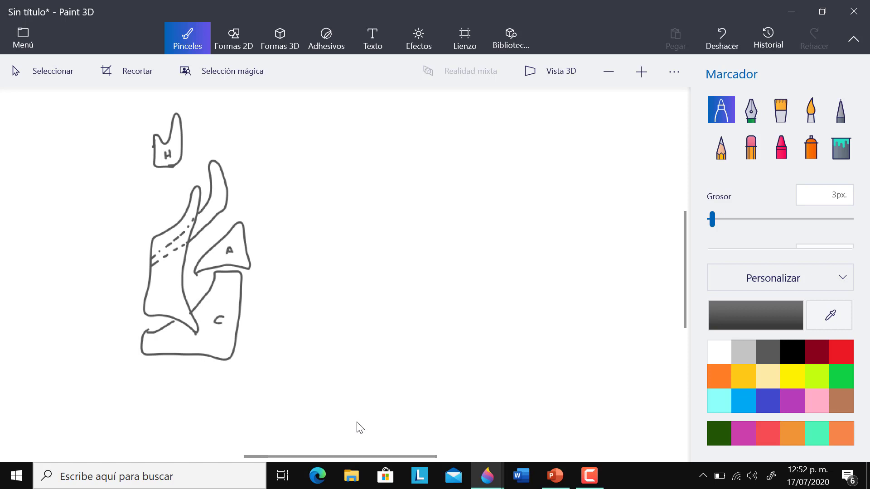
Letter the thyroid "T" and the epiglottis "E", and outline the trachea as an open tube below the cricoid.
left_click_drag(157, 281, 161, 289)
left_click_drag(224, 189, 223, 188)
mouse_move(143, 362)
left_mouse_down()
mouse_move(227, 365)
mouse_move(230, 394)
mouse_move(226, 429)
mouse_move(149, 424)
mouse_move(144, 418)
mouse_move(159, 414)
mouse_move(225, 423)
left_mouse_up()
left_click_drag(141, 362, 142, 422)
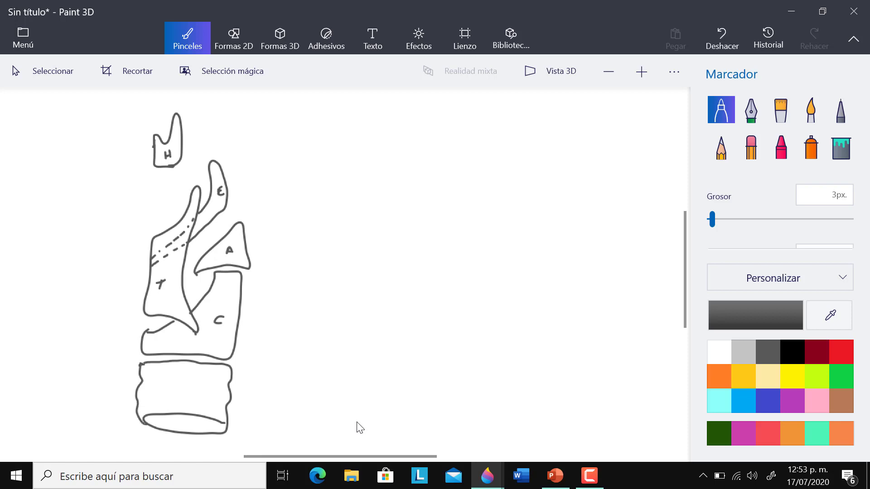
Fill the arytenoid, epiglottis, thyroid and cricoid cartilages with indigo blue.
left_click(767, 401)
left_click(173, 286)
left_click(840, 146)
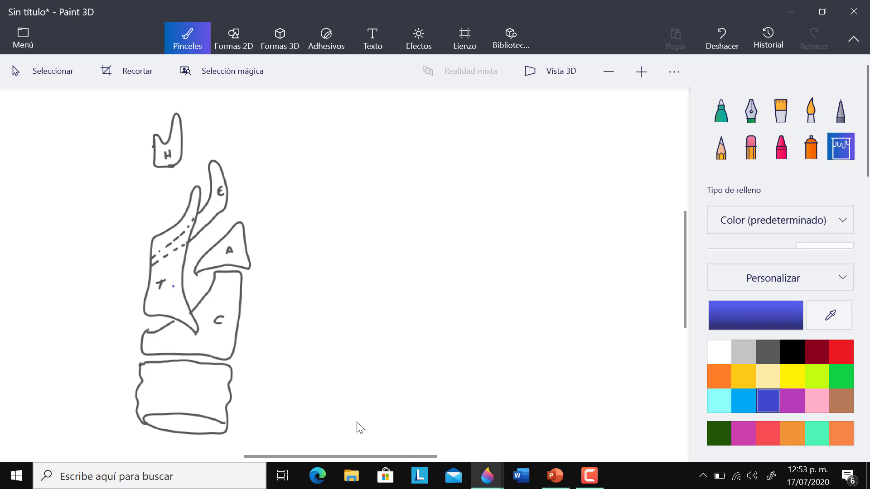
left_click(229, 260)
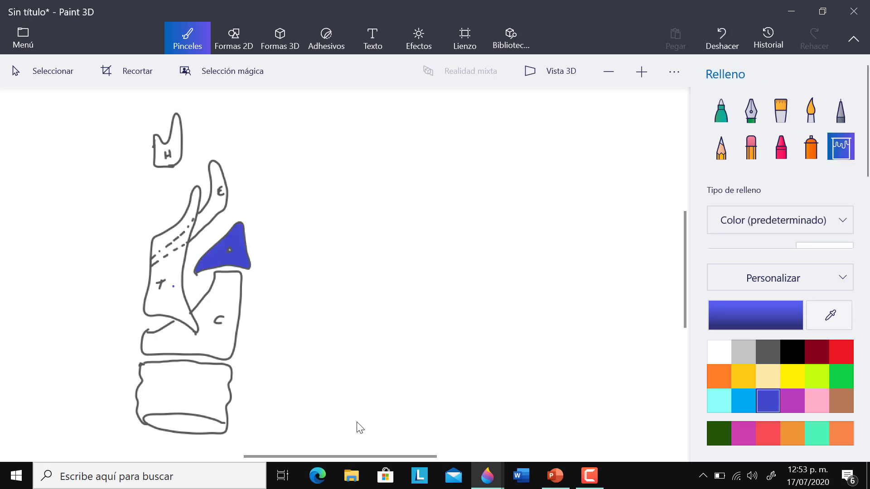
left_click(217, 199)
left_click(168, 286)
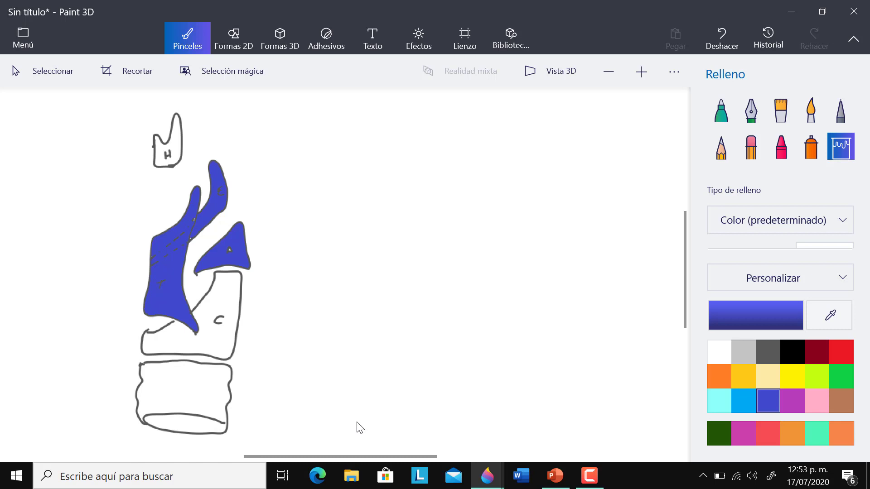
left_click(217, 313)
Fill the trachea with light blue and the hyoid bone with golden yellow.
left_click(183, 392)
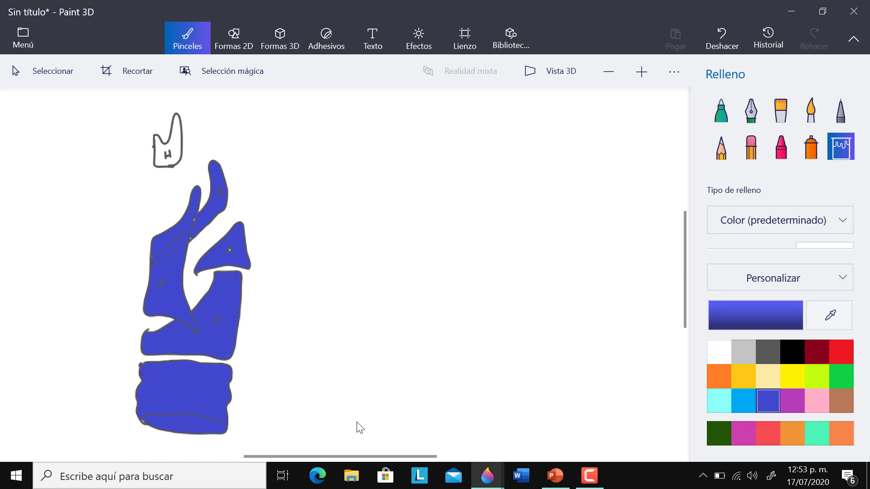
left_click(722, 38)
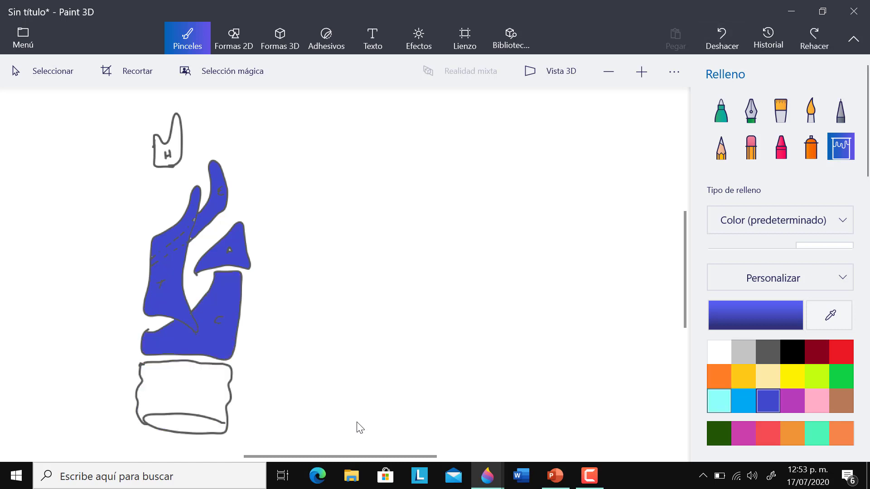
left_click(743, 401)
left_click(183, 392)
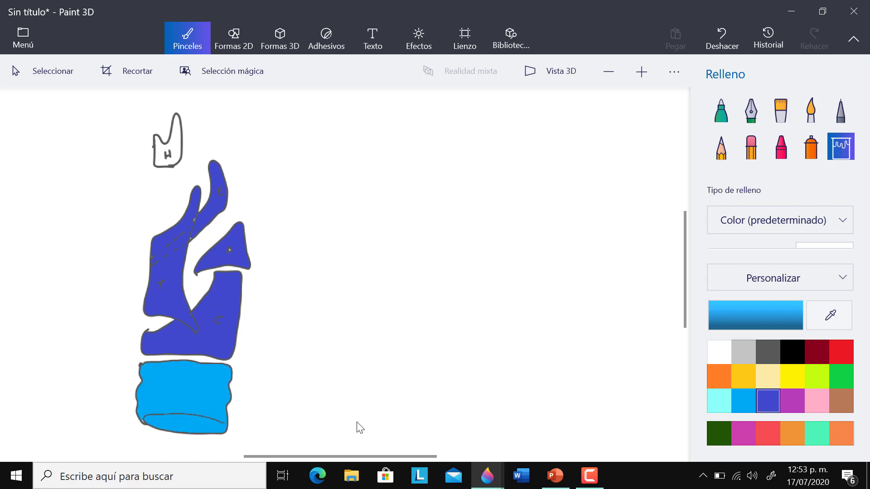
left_click(744, 376)
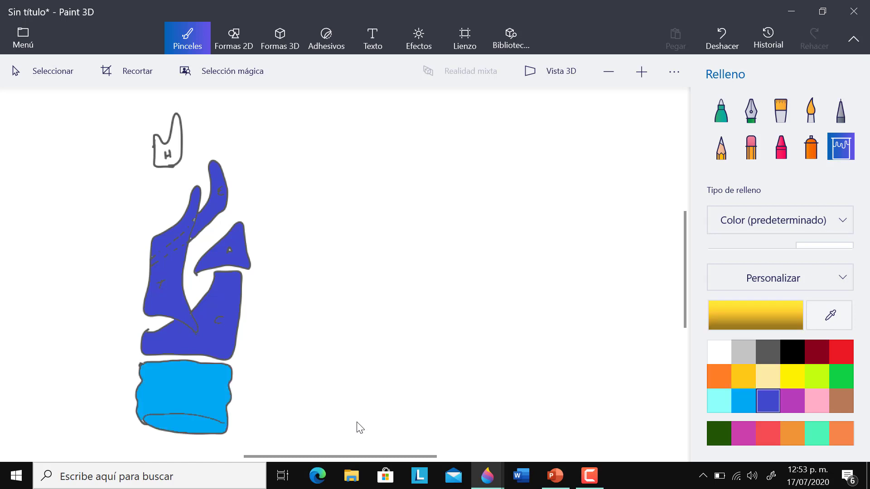
left_click(170, 152)
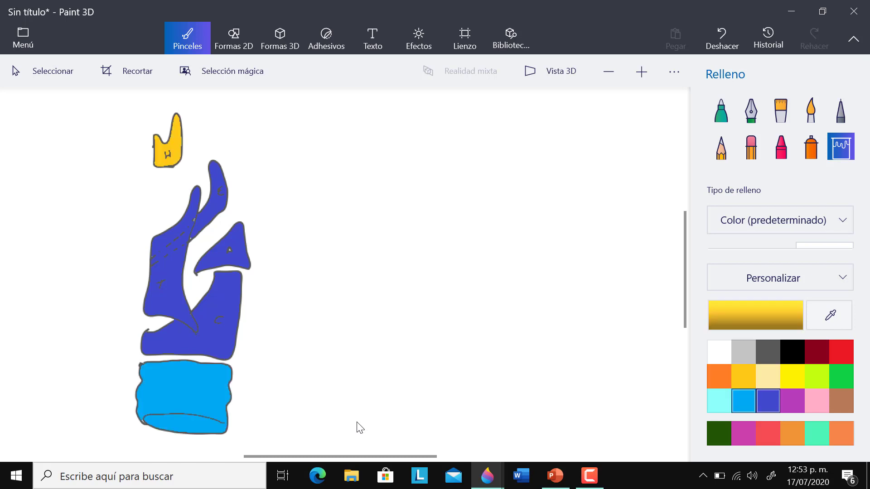
Hatch the gap between the thyroid and cricoid with vertical marker strokes in a custom deeper pink.
left_click(719, 401)
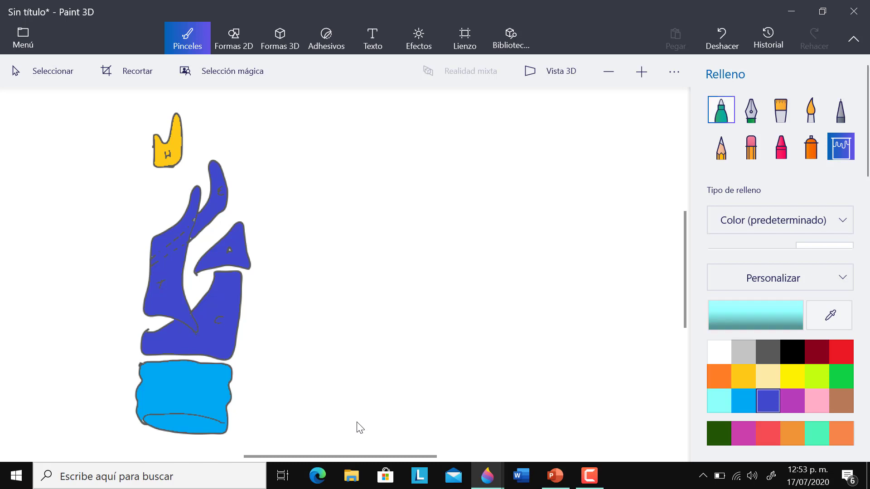
left_click(721, 110)
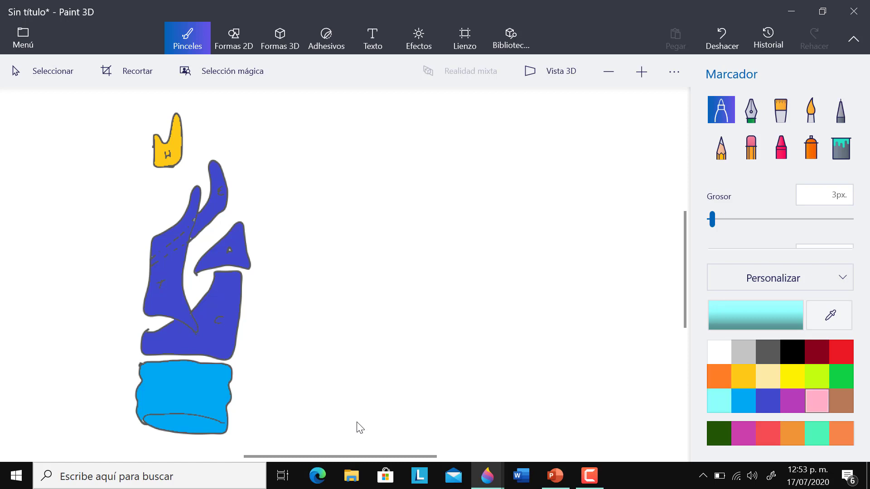
left_click(817, 401)
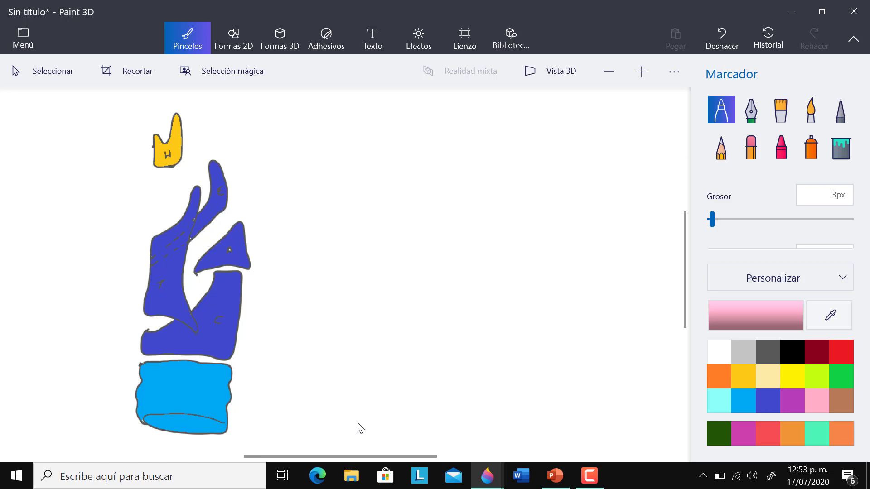
left_click(755, 315)
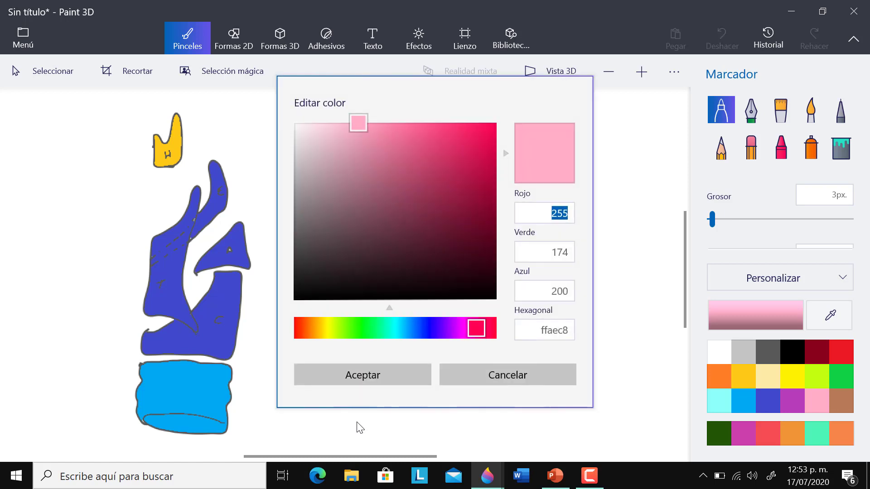
left_click(428, 136)
key("Return")
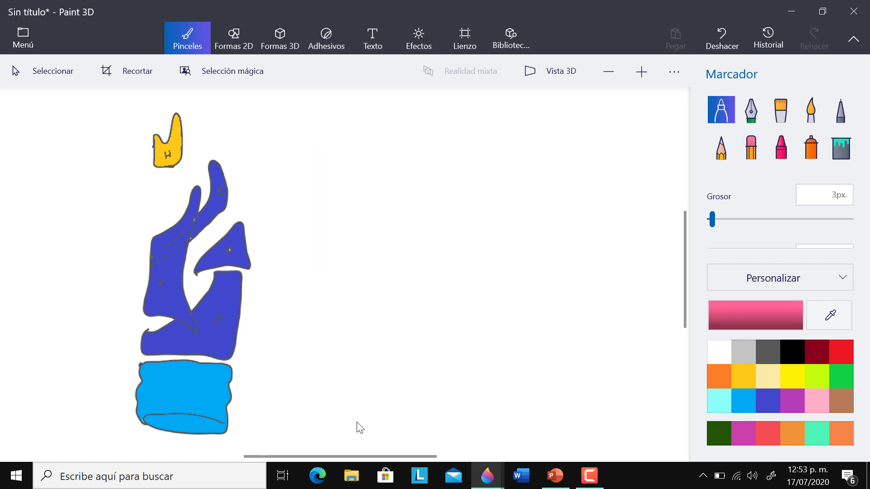
mouse_move(142, 317)
left_mouse_down()
mouse_move(151, 333)
mouse_move(154, 315)
mouse_move(161, 330)
mouse_move(164, 317)
mouse_move(179, 332)
left_mouse_up()
left_click_drag(180, 322, 188, 334)
left_click_drag(189, 325, 192, 334)
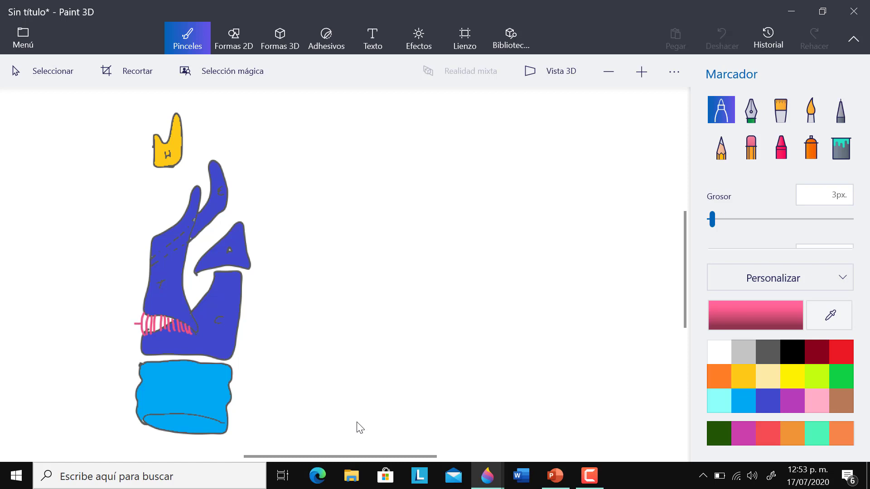
Draw a pink arrow outward from the hatched membrane and handwrite "M. TIROHOIDEA" beside it.
left_click_drag(141, 323, 119, 322)
mouse_move(12, 325)
left_mouse_down()
mouse_move(13, 316)
mouse_move(21, 325)
mouse_move(36, 313)
left_mouse_up()
left_click(25, 323)
left_click_drag(32, 315, 37, 324)
mouse_move(40, 324)
left_mouse_down()
mouse_move(40, 315)
mouse_move(55, 324)
left_mouse_up()
left_click_drag(55, 320, 61, 325)
mouse_move(64, 316)
left_mouse_down()
mouse_move(64, 324)
mouse_move(93, 320)
left_mouse_up()
left_click_drag(89, 317, 95, 317)
left_click_drag(100, 319, 102, 327)
left_click_drag(98, 324, 102, 323)
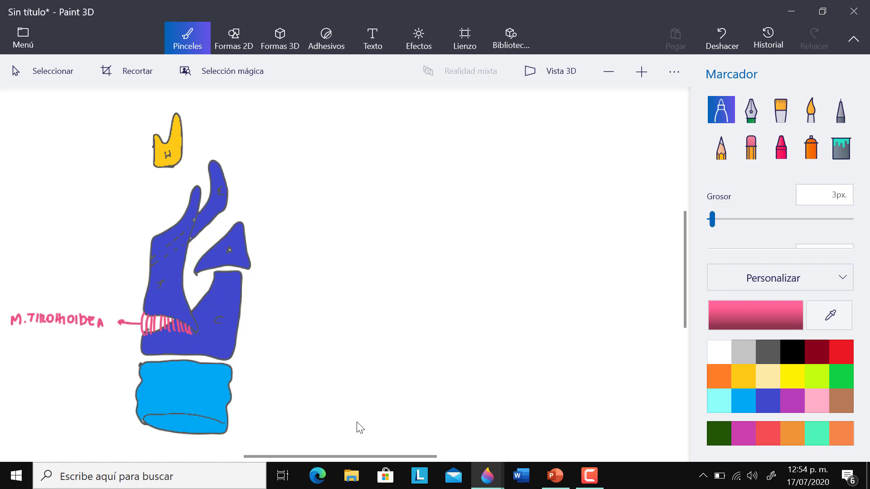
Draw pink ligament strokes from the lower epiglottis to the thyroid and trace the epiglottis outline in green.
left_click_drag(164, 260, 150, 285)
left_click_drag(169, 256, 151, 282)
left_click(841, 376)
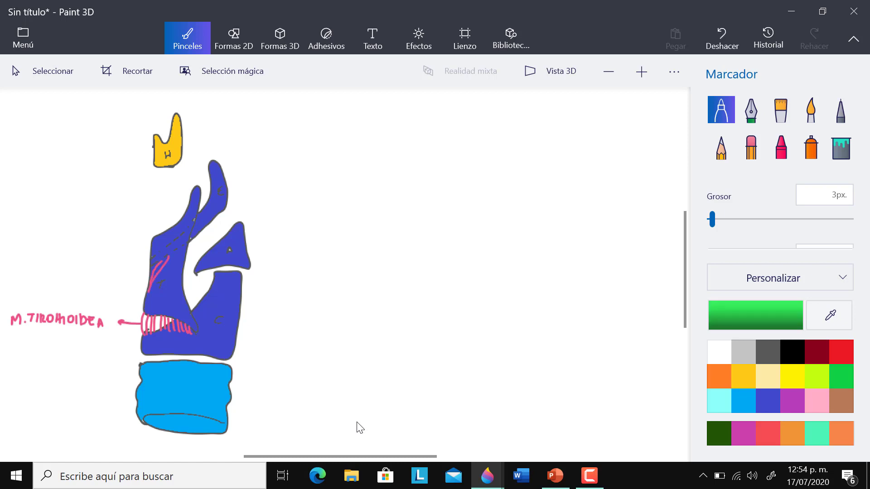
mouse_move(152, 261)
left_mouse_down()
mouse_move(198, 237)
mouse_move(222, 207)
mouse_move(221, 165)
mouse_move(211, 165)
mouse_move(208, 202)
mouse_move(150, 265)
left_mouse_up()
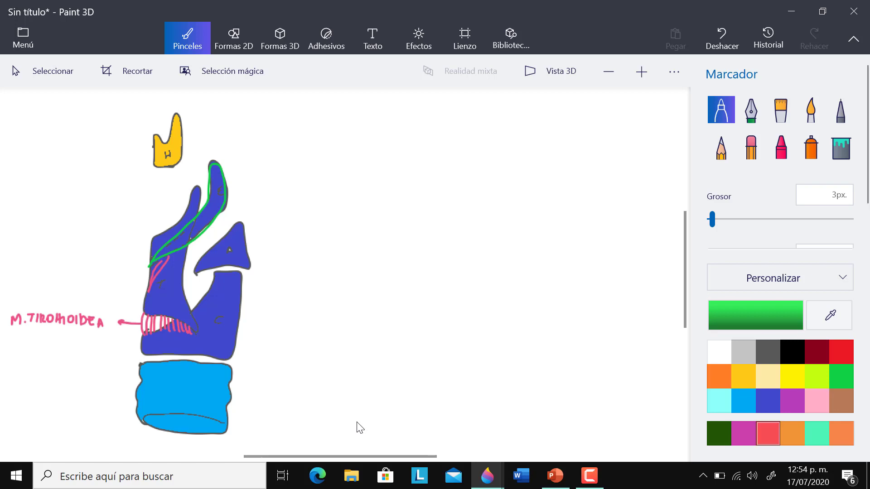
Mark the ligament on the thyroid with a magenta arrow and handwrite "LIGAMENTO TIROEPIGLÓTICO" at its tip.
left_click(743, 433)
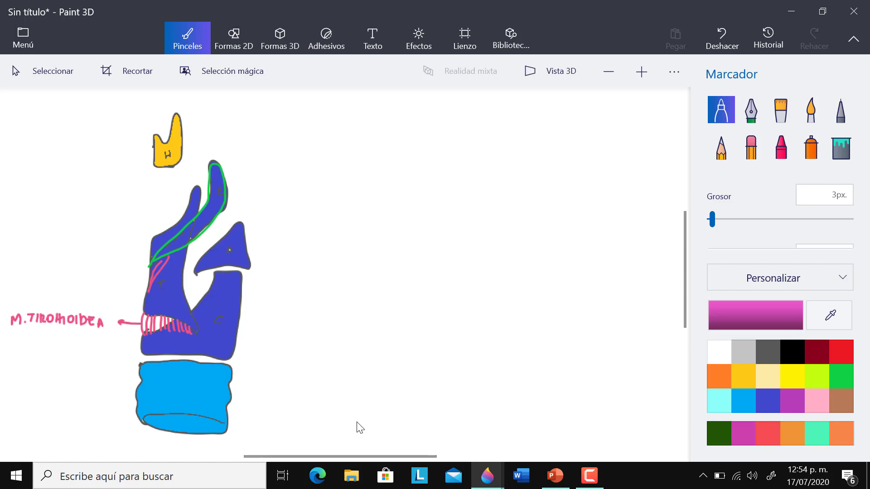
mouse_move(172, 254)
left_mouse_down()
mouse_move(154, 284)
mouse_move(118, 261)
left_mouse_up()
left_click_drag(32, 258, 40, 261)
mouse_move(40, 255)
left_mouse_down()
mouse_move(42, 261)
mouse_move(83, 235)
left_mouse_up()
left_click_drag(77, 232, 84, 227)
left_click_drag(86, 226, 87, 226)
left_click_drag(38, 271, 44, 269)
left_click_drag(41, 271, 55, 270)
left_click_drag(55, 267, 111, 223)
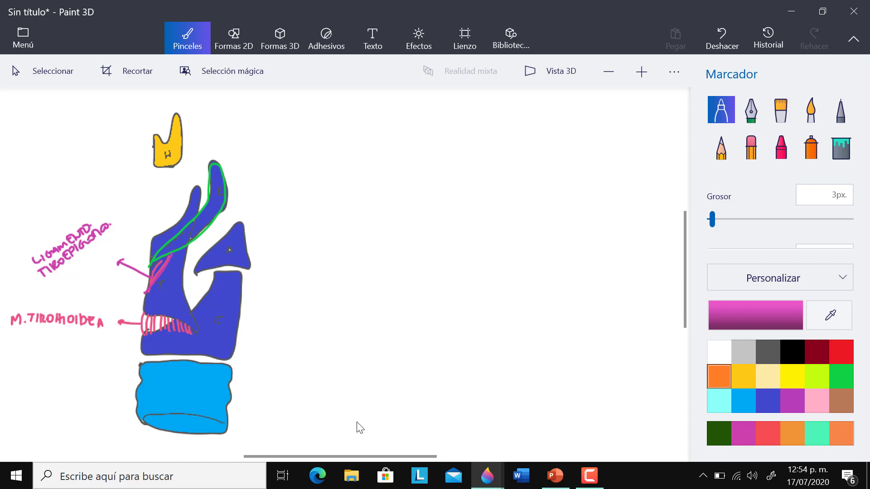
Hatch the ligament between the epiglottis and arytenoid in orange and label it "LIG. ARITENO EPIGLÓTICO" with a leader line.
left_click(719, 376)
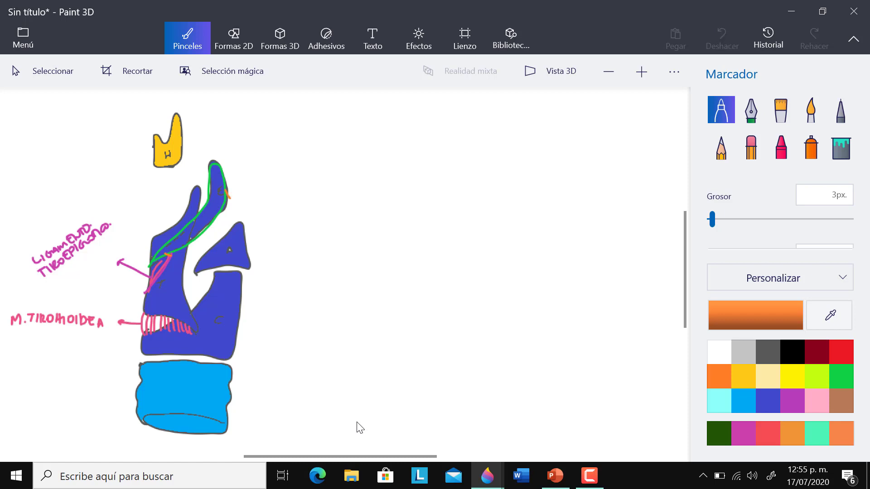
mouse_move(230, 198)
left_mouse_down()
mouse_move(236, 225)
mouse_move(231, 220)
mouse_move(230, 232)
mouse_move(202, 247)
left_mouse_up()
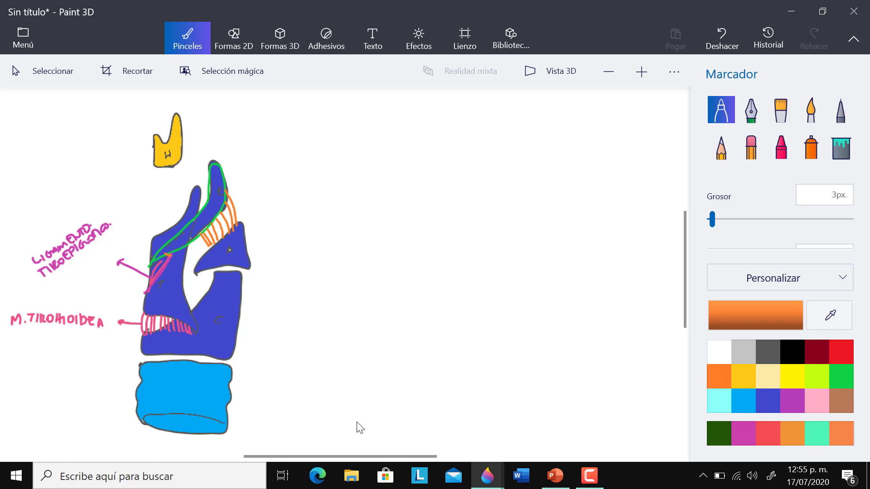
mouse_move(234, 207)
left_mouse_down()
mouse_move(267, 178)
mouse_move(277, 182)
mouse_move(272, 191)
mouse_move(292, 175)
mouse_move(297, 185)
left_mouse_up()
left_click_drag(289, 182, 300, 175)
left_click_drag(300, 175, 310, 184)
mouse_move(313, 174)
left_mouse_down()
mouse_move(314, 185)
mouse_move(321, 173)
left_mouse_up()
mouse_move(321, 175)
left_mouse_down()
mouse_move(324, 184)
mouse_move(334, 177)
left_mouse_up()
left_click_drag(338, 177, 339, 177)
left_click_drag(289, 190, 357, 194)
left_click(364, 195)
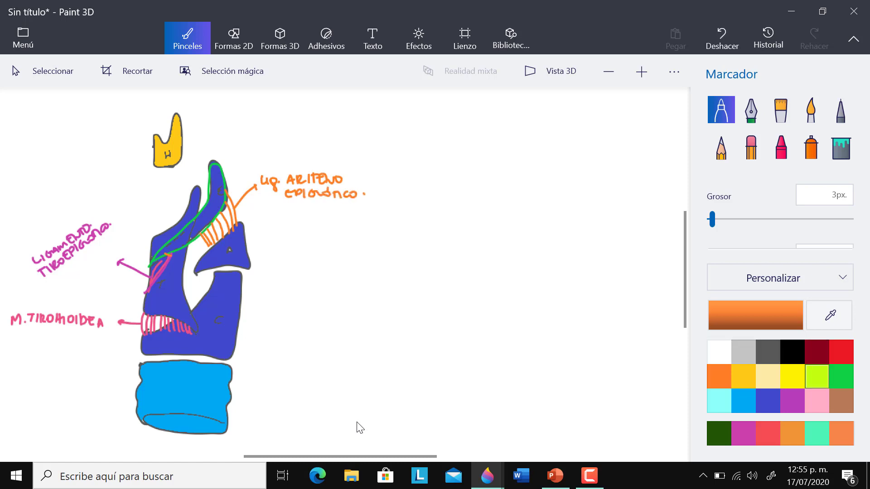
Draw two bundles of lime-green ligament strokes from the arytenoid across to the thyroid.
left_click(817, 377)
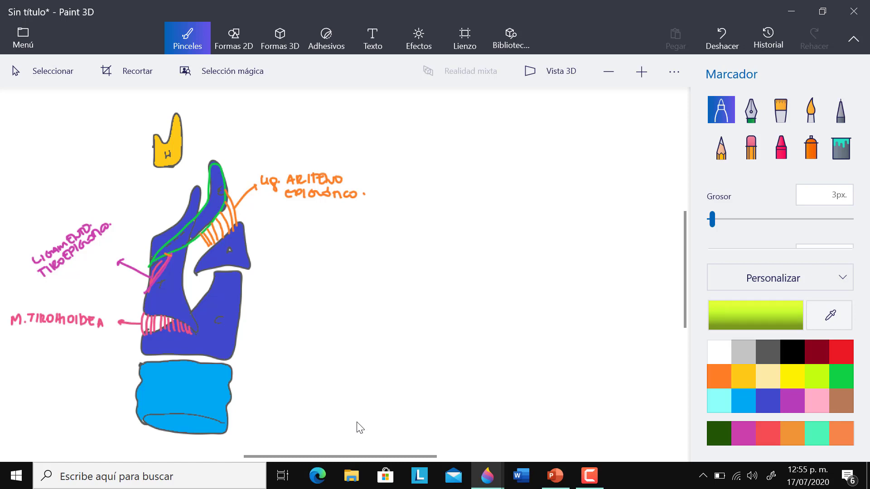
mouse_move(159, 280)
left_mouse_down()
mouse_move(217, 256)
mouse_move(184, 258)
mouse_move(222, 253)
mouse_move(199, 249)
mouse_move(230, 248)
mouse_move(192, 246)
mouse_move(231, 242)
mouse_move(186, 256)
mouse_move(236, 231)
left_mouse_up()
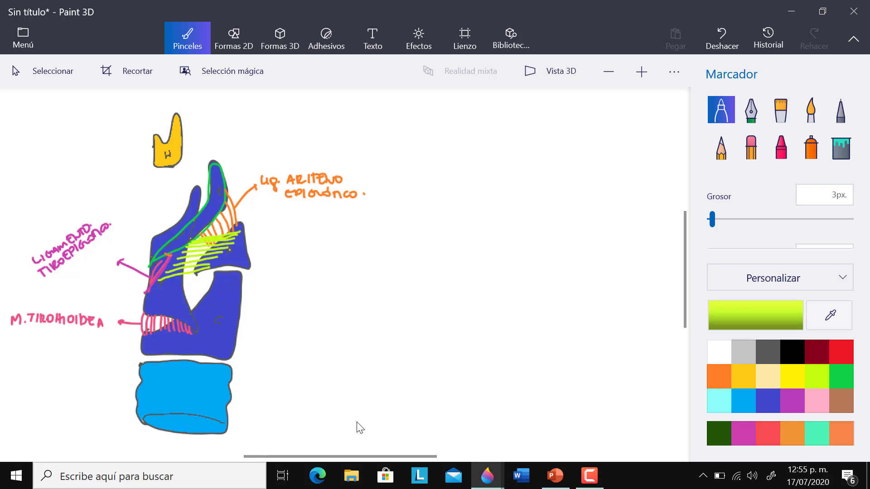
left_click_drag(200, 271, 164, 295)
mouse_move(211, 267)
left_mouse_down()
mouse_move(167, 306)
mouse_move(190, 289)
mouse_move(175, 305)
left_mouse_up()
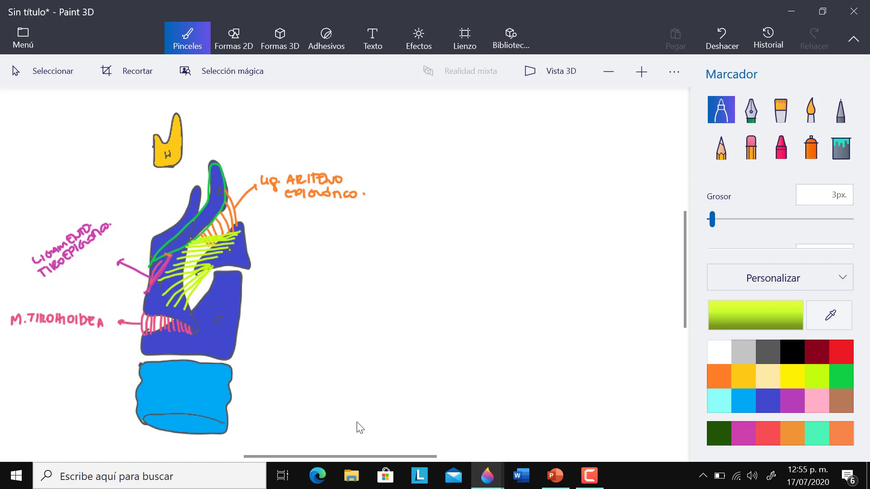
Draw a lime-green leader from the arytenoid bundle and handwrite "LIG. TIRO ARITENODEO" beside it.
left_click_drag(212, 249, 316, 228)
left_click(302, 235)
left_click_drag(310, 229, 317, 236)
mouse_move(322, 229)
left_mouse_down()
mouse_move(321, 236)
mouse_move(334, 228)
left_mouse_up()
left_click_drag(288, 250, 295, 246)
left_click_drag(300, 242, 308, 250)
left_click_drag(310, 242, 315, 249)
mouse_move(312, 241)
left_mouse_down()
mouse_move(318, 249)
mouse_move(349, 240)
mouse_move(346, 249)
left_mouse_up()
left_click_drag(353, 240, 357, 244)
mouse_move(364, 240)
left_mouse_down()
mouse_move(363, 248)
mouse_move(364, 241)
left_mouse_up()
left_click(372, 243)
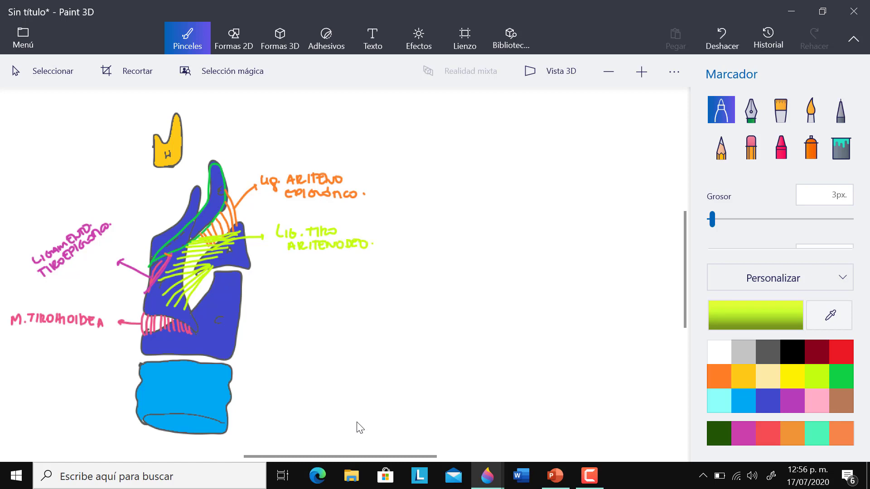
Write "C", "TRÁQUEA", "H" and "T" in black over the cricoid, trachea, hyoid and thyroid.
left_click(768, 352)
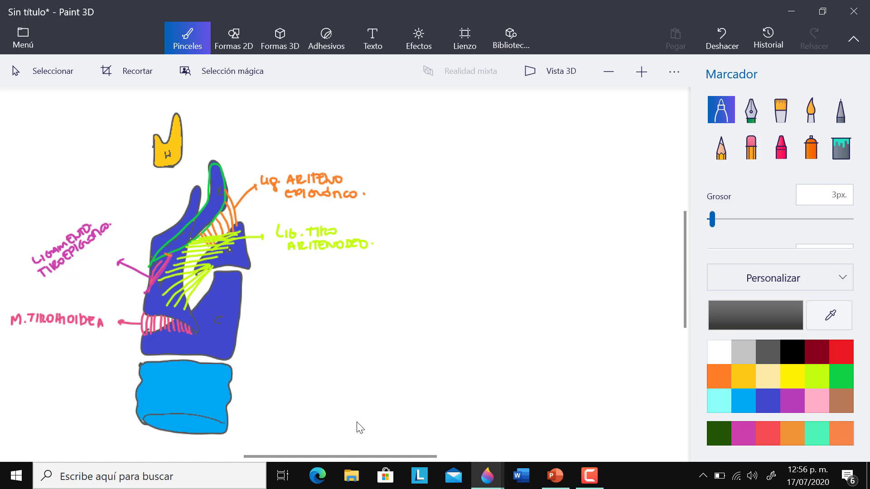
left_click(792, 352)
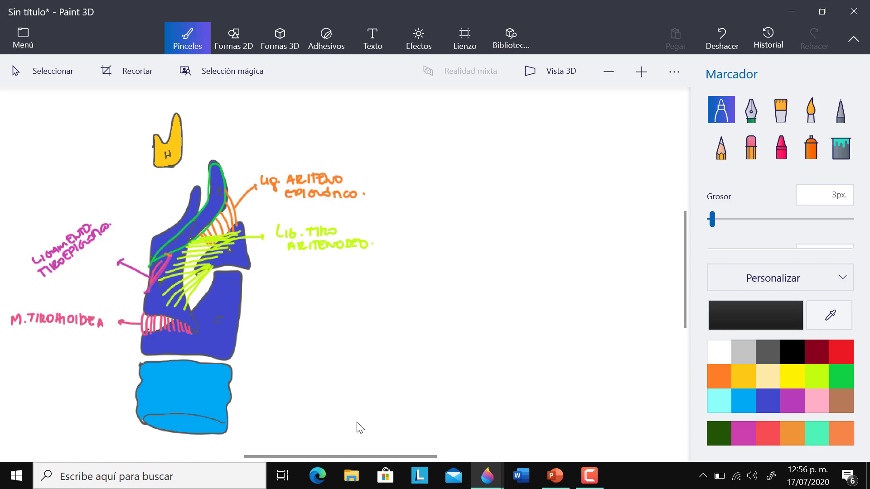
mouse_move(225, 317)
left_mouse_down()
mouse_move(213, 323)
mouse_move(226, 325)
left_mouse_up()
mouse_move(172, 382)
left_mouse_down()
mouse_move(193, 393)
mouse_move(195, 382)
mouse_move(200, 394)
mouse_move(207, 387)
mouse_move(210, 397)
mouse_move(230, 392)
left_mouse_up()
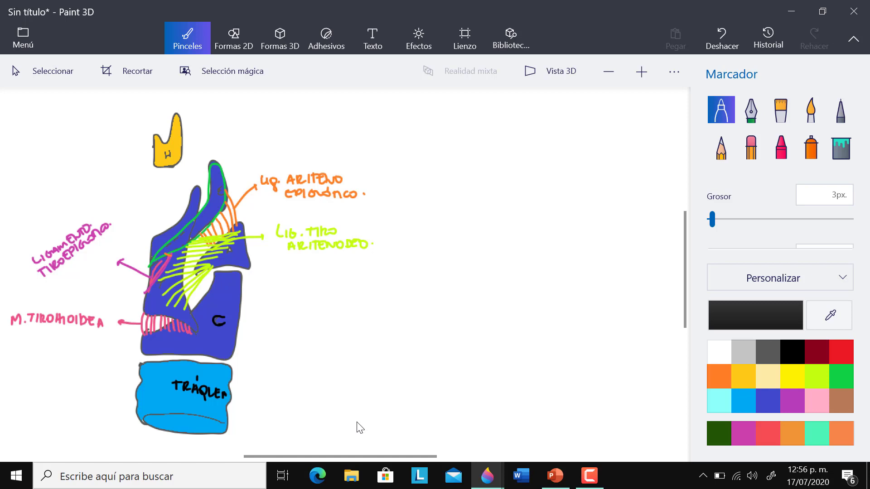
left_click_drag(164, 150, 169, 158)
left_click_drag(153, 240, 162, 237)
left_click_drag(158, 239, 159, 250)
left_click(721, 38)
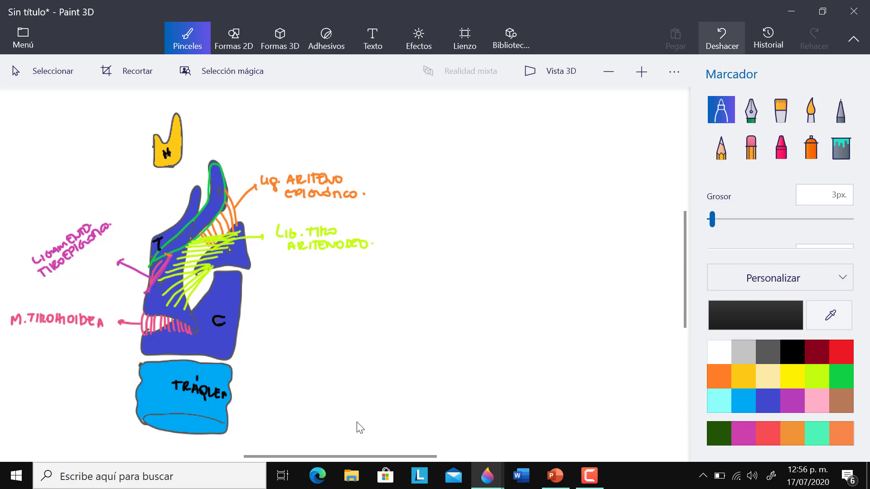